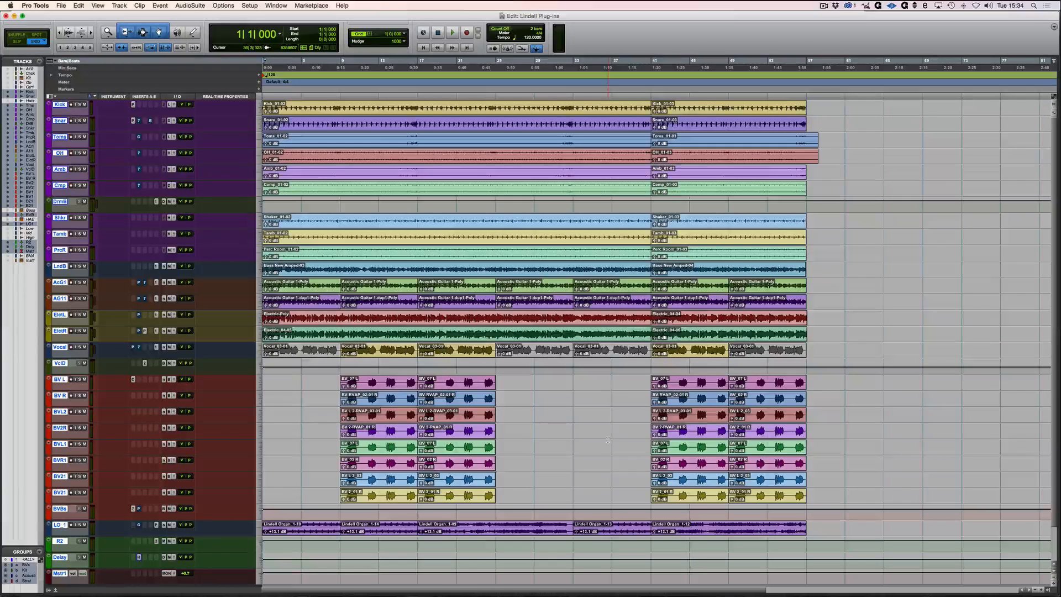
- Switch to the mixer view and open the H-Delay plug-in on the Delay track
{"action": "key", "text": "super+equal"}
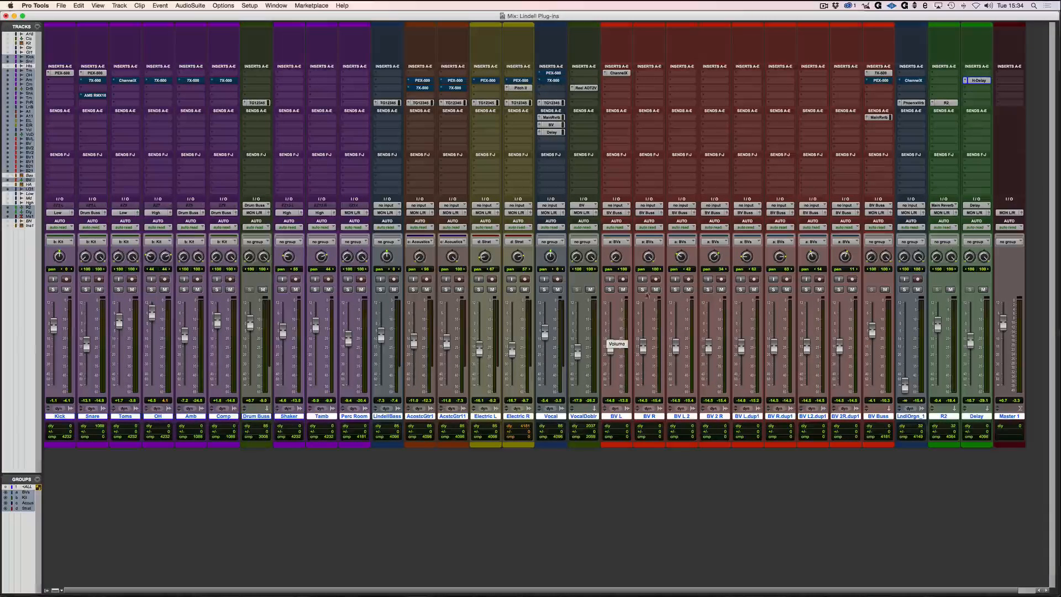
{"action": "left_click", "coordinate": [982, 81]}
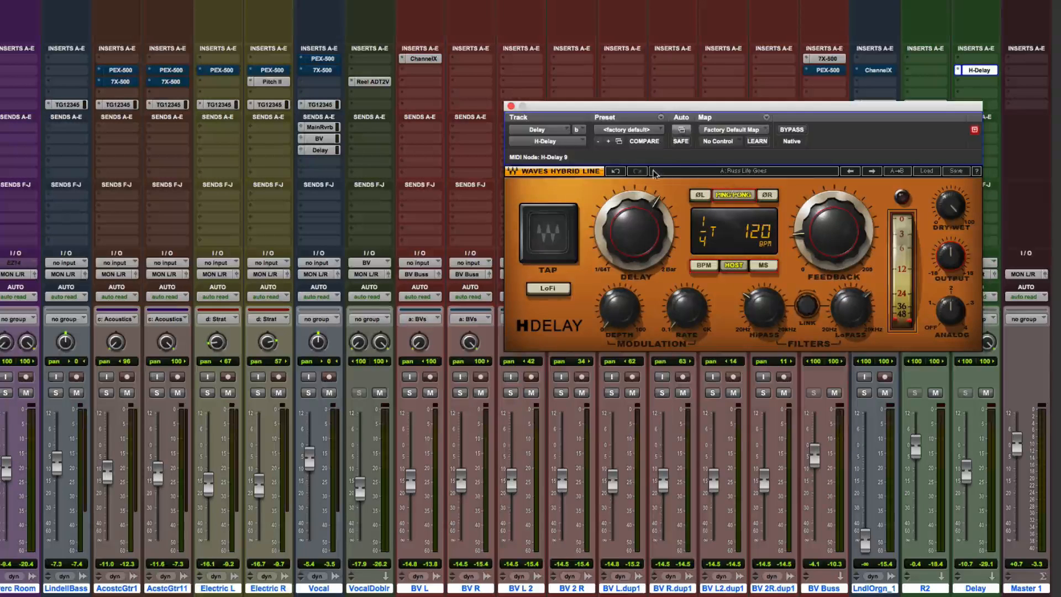
{"action": "left_click", "coordinate": [679, 141]}
{"action": "left_click", "coordinate": [680, 142]}
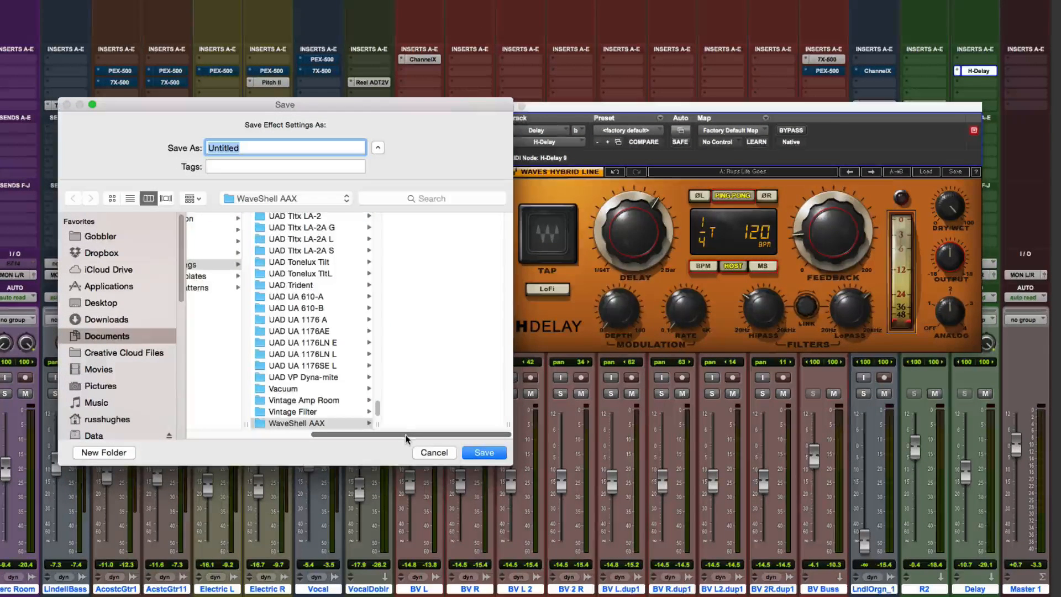
{"action": "left_click", "coordinate": [438, 454]}
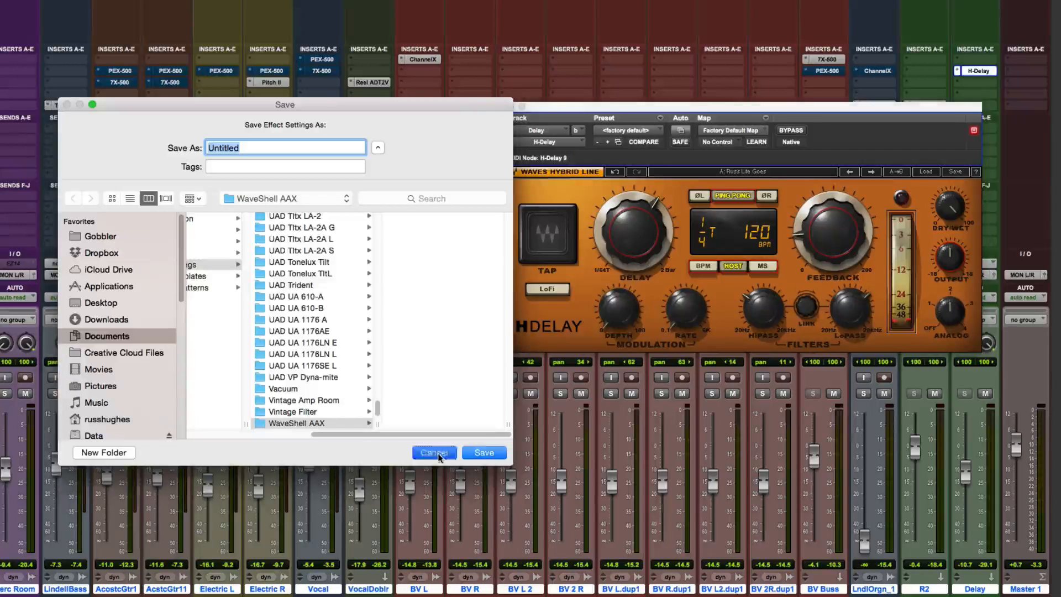
- Save the H-Delay's current settings as a host preset named "Russ Delay"
{"action": "left_click", "coordinate": [618, 132]}
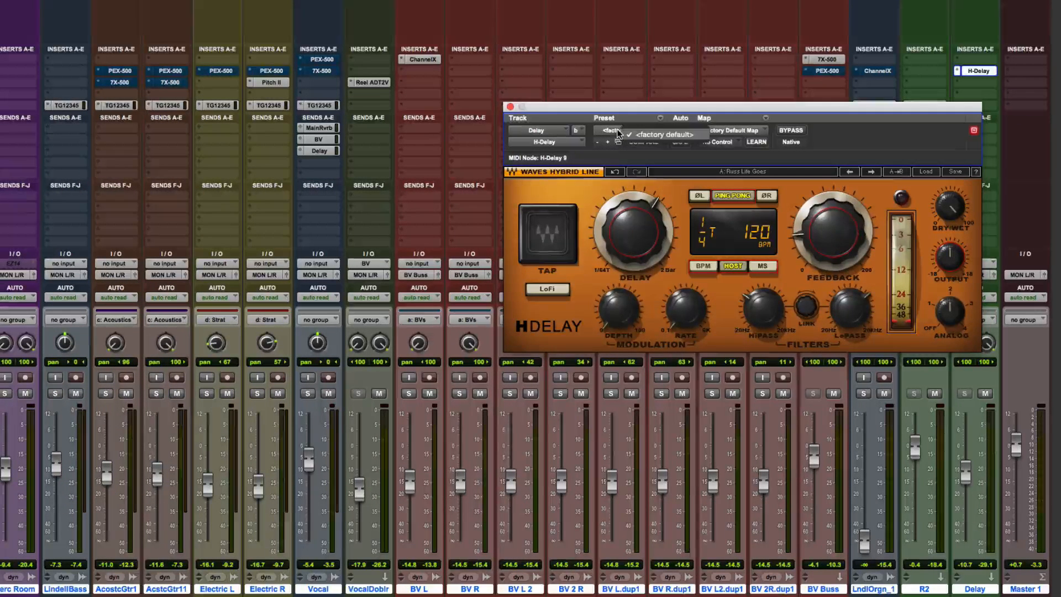
{"action": "left_click", "coordinate": [669, 135]}
{"action": "left_click", "coordinate": [659, 118]}
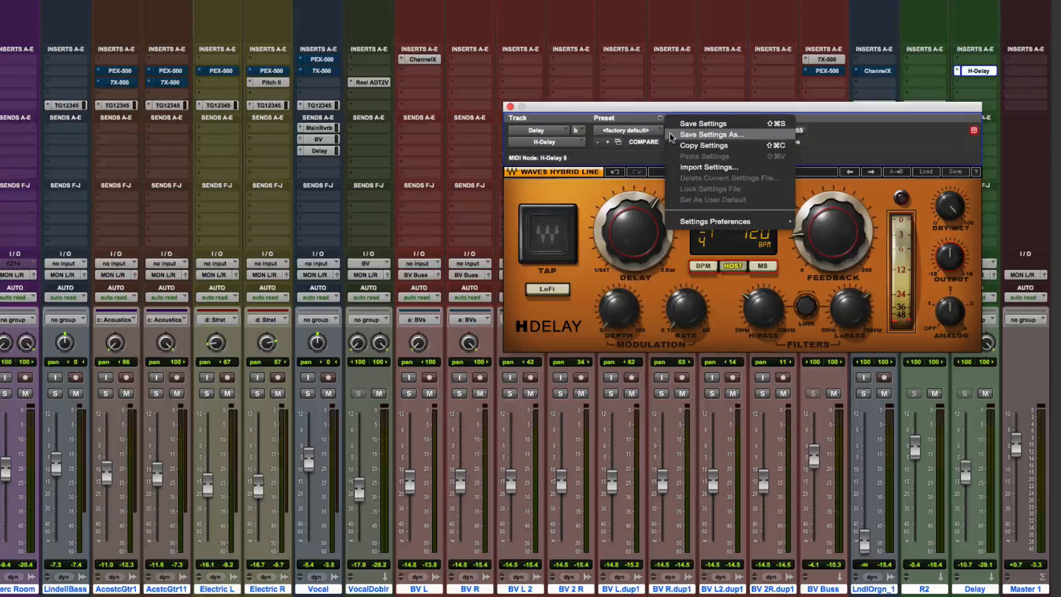
{"action": "left_click", "coordinate": [671, 135]}
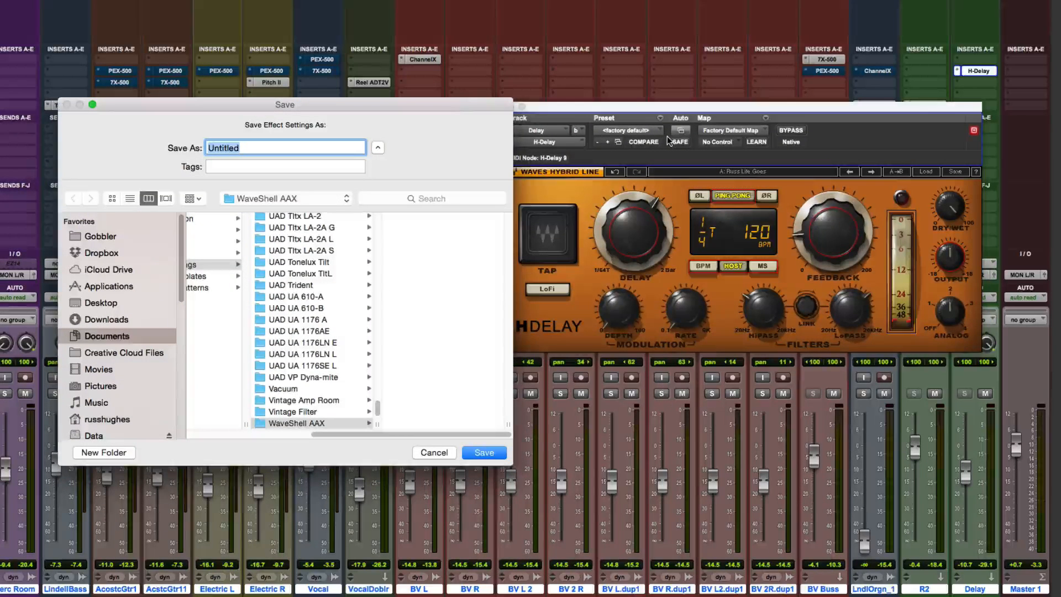
{"action": "type", "text": "Russ Del"}
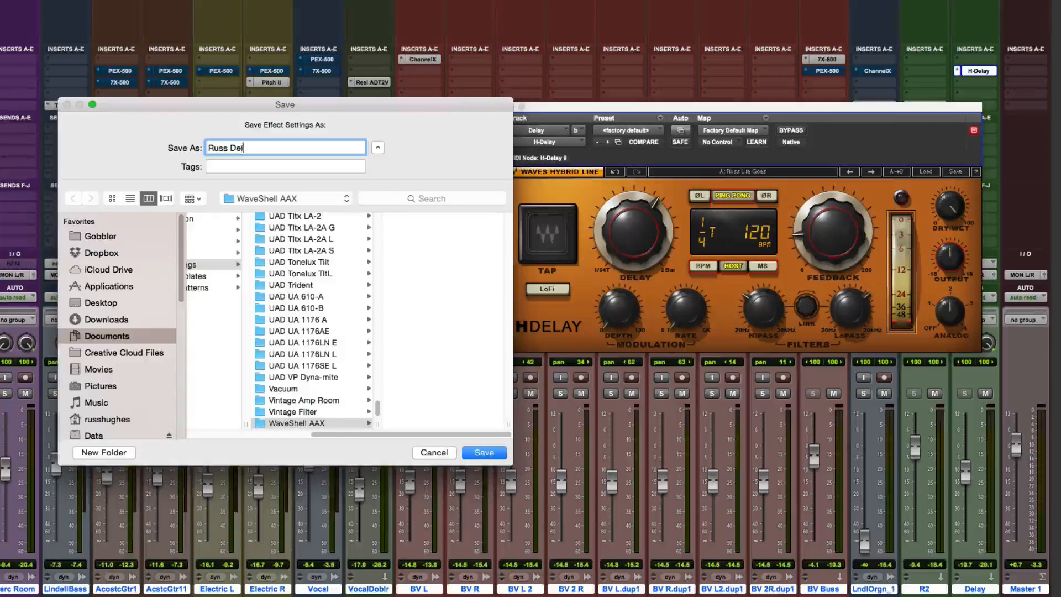
{"action": "type", "text": "ay"}
{"action": "key", "text": "Return"}
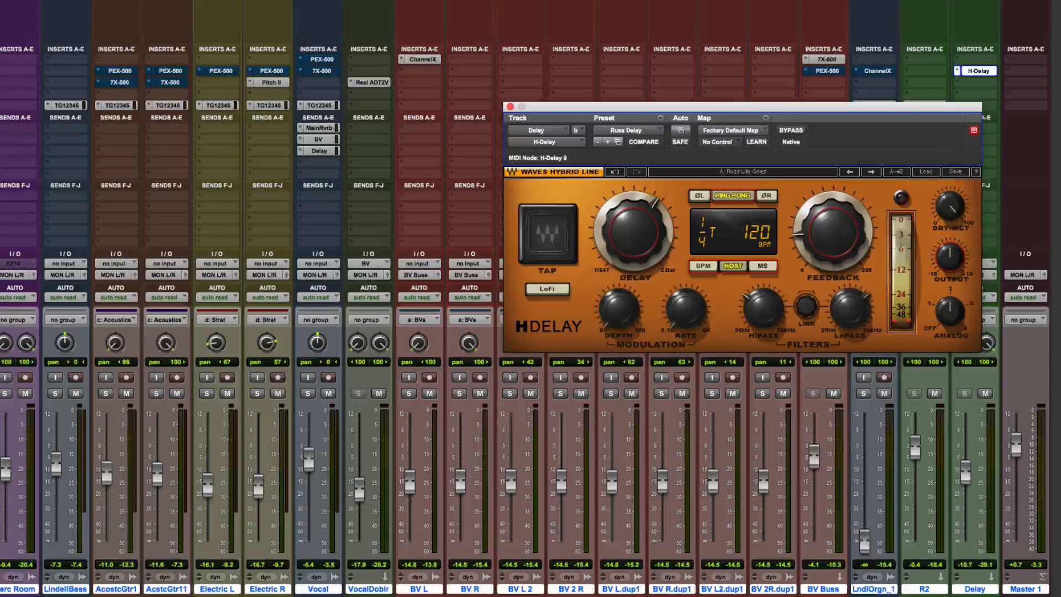
- Check the H-Delay's host preset list for the saved preset and view the plug-in's own save options
{"action": "left_click", "coordinate": [617, 142]}
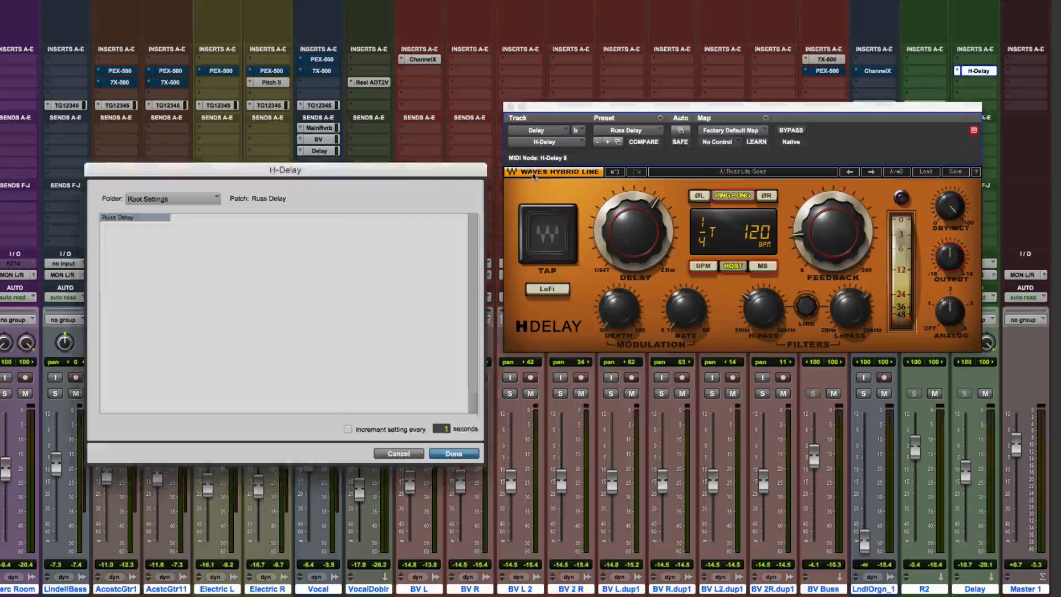
{"action": "left_click", "coordinate": [403, 454]}
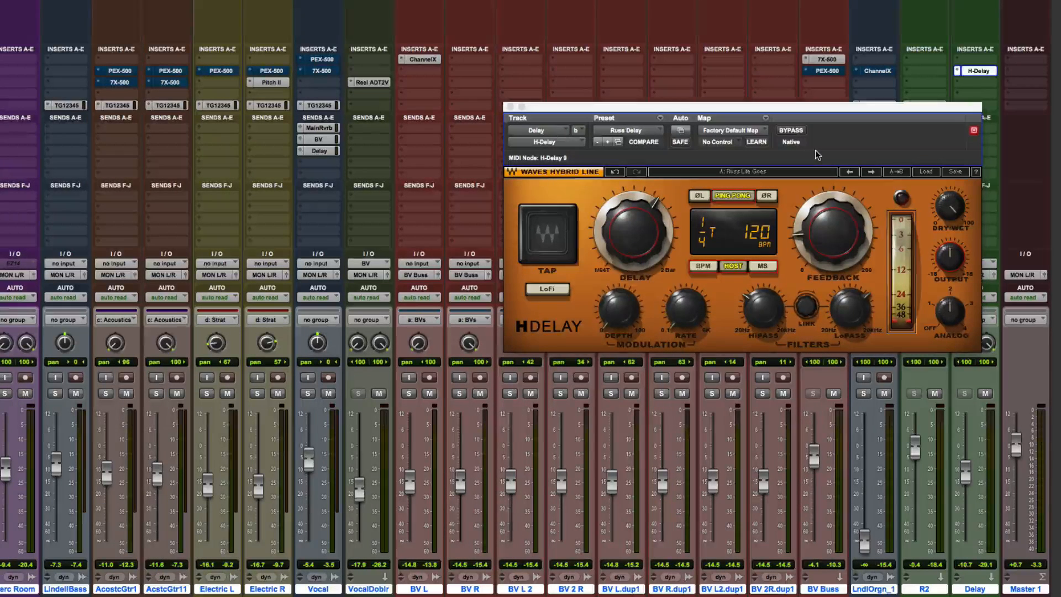
{"action": "left_click", "coordinate": [952, 172]}
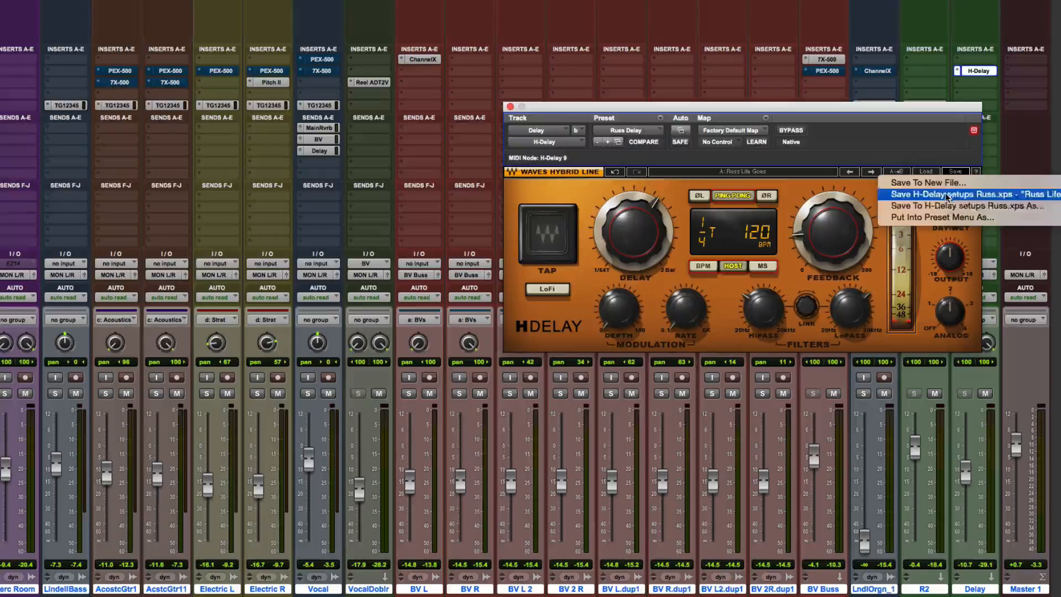
{"action": "left_click", "coordinate": [906, 137]}
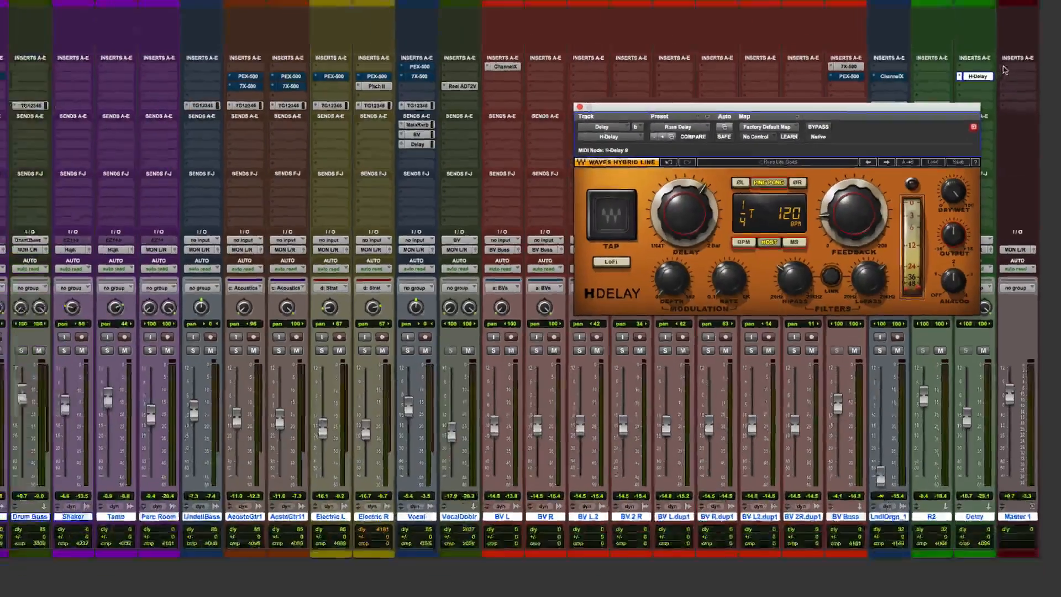
- Insert the stereo UAD Ampex ATR-102 multichannel plug-in on the Master 1 track and look at its host preset list
{"action": "left_click", "coordinate": [1014, 65]}
{"action": "mouse_move", "coordinate": [950, 93]}
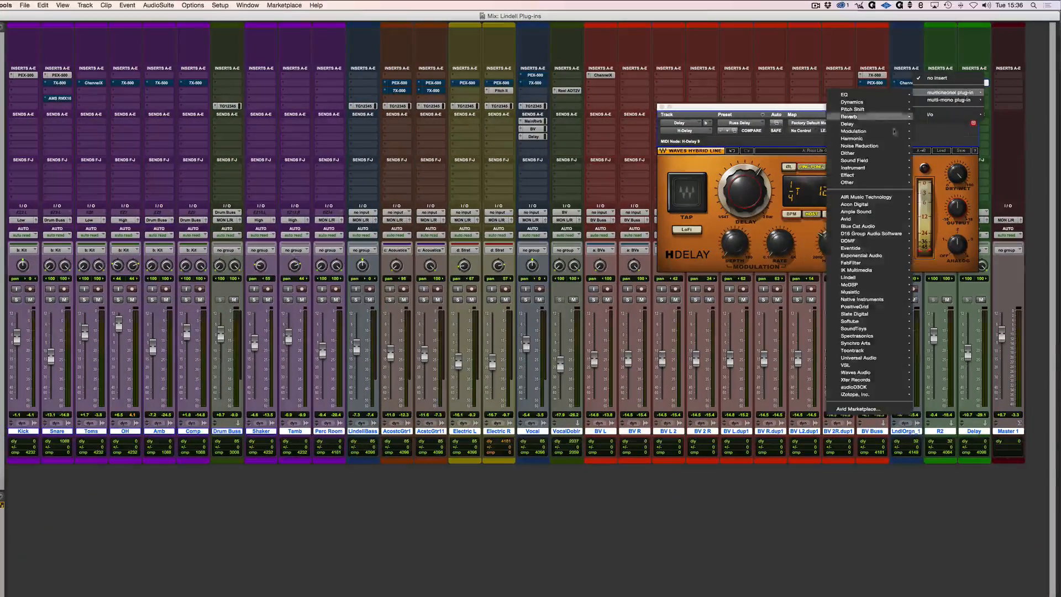
{"action": "mouse_move", "coordinate": [879, 360]}
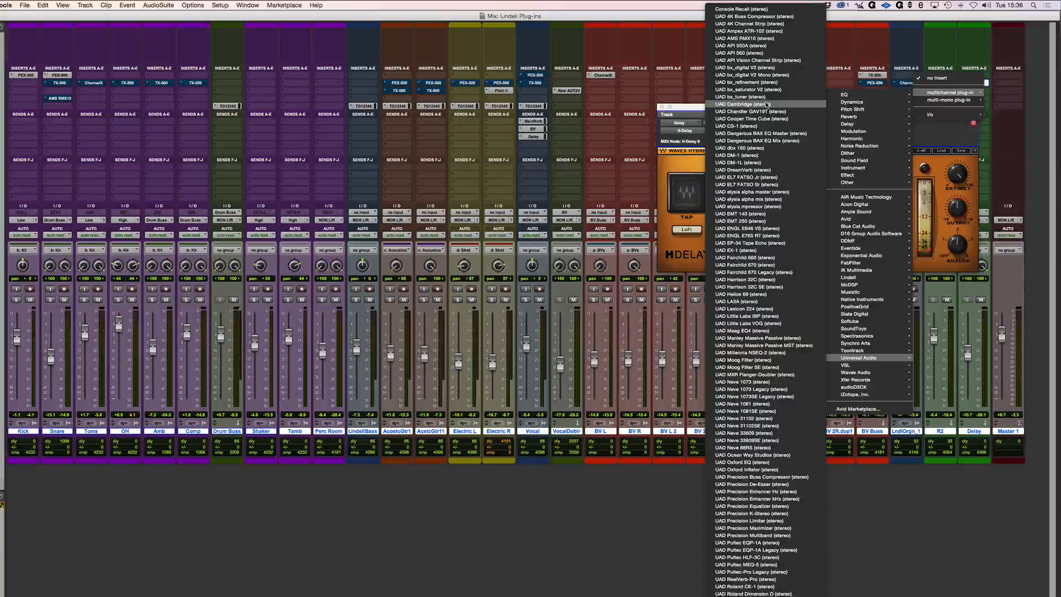
{"action": "left_click", "coordinate": [765, 32]}
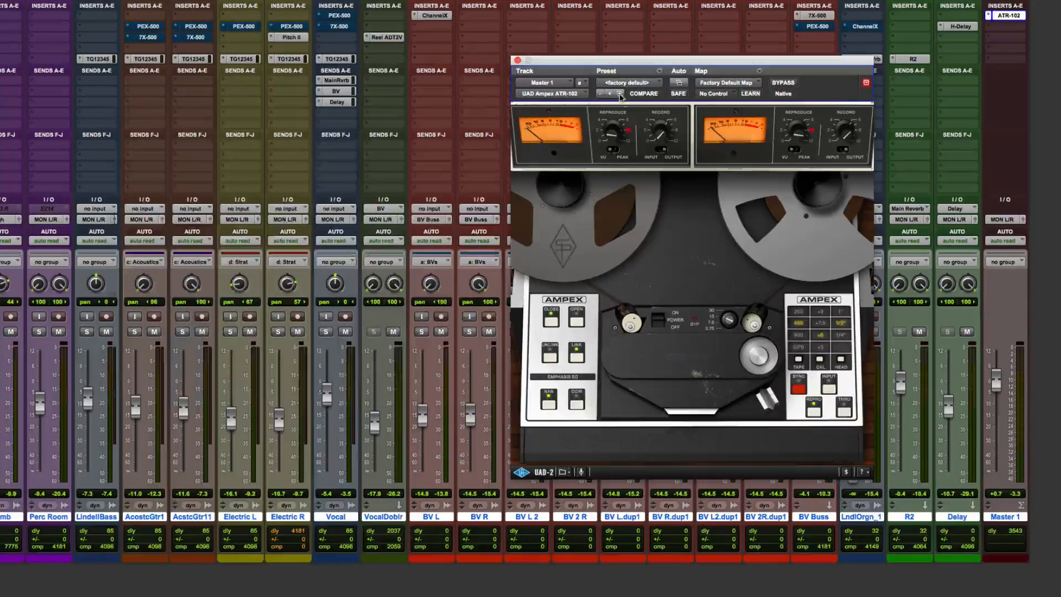
{"action": "left_click", "coordinate": [734, 131]}
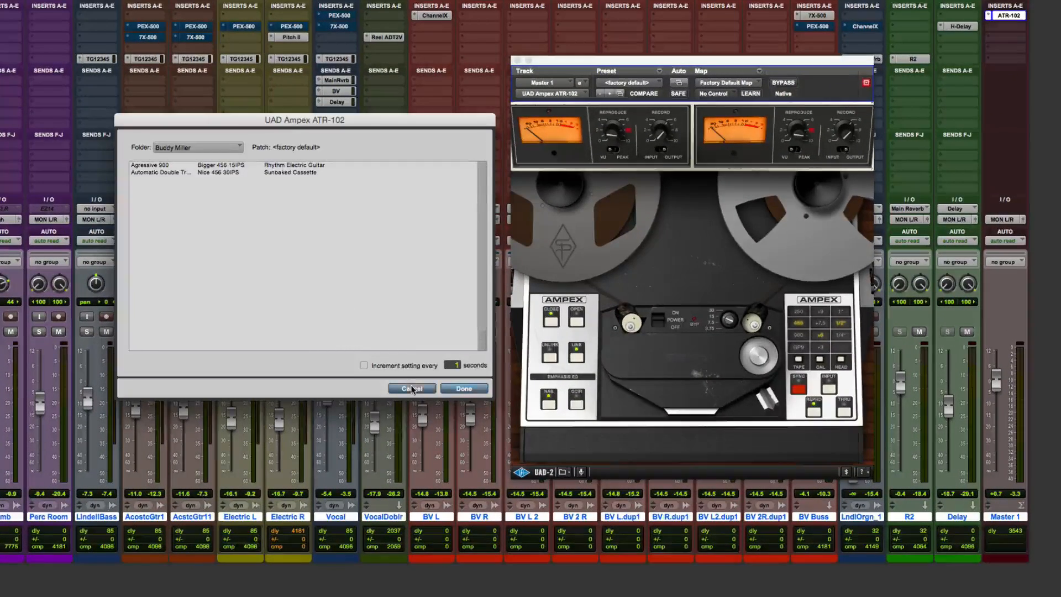
{"action": "left_click", "coordinate": [411, 389]}
- Save the ATR-102's settings as "RussTape" using the plug-in's own preset saving
{"action": "left_click", "coordinate": [569, 473]}
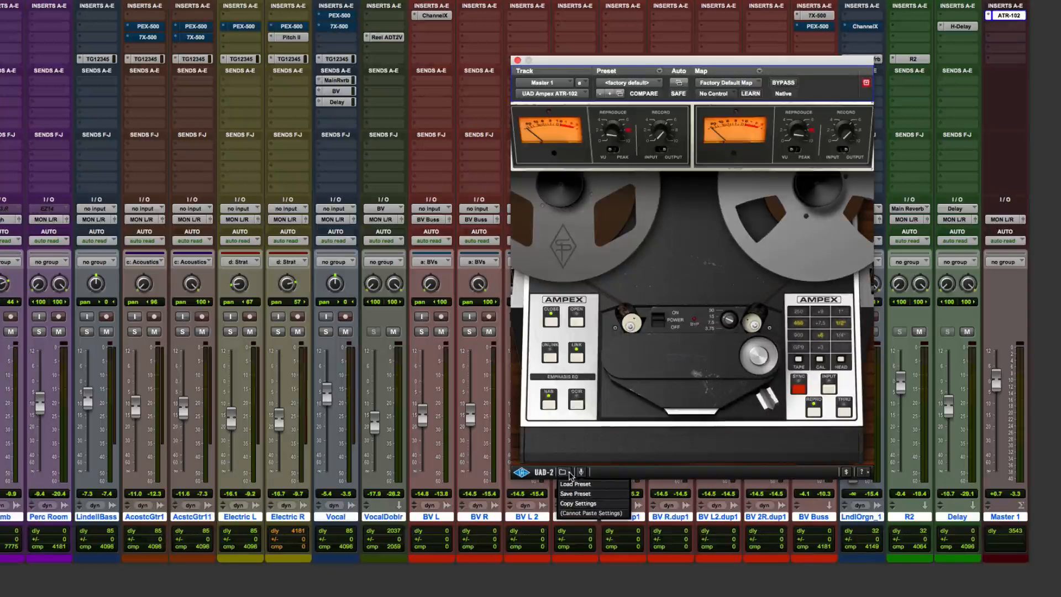
{"action": "left_click", "coordinate": [575, 493]}
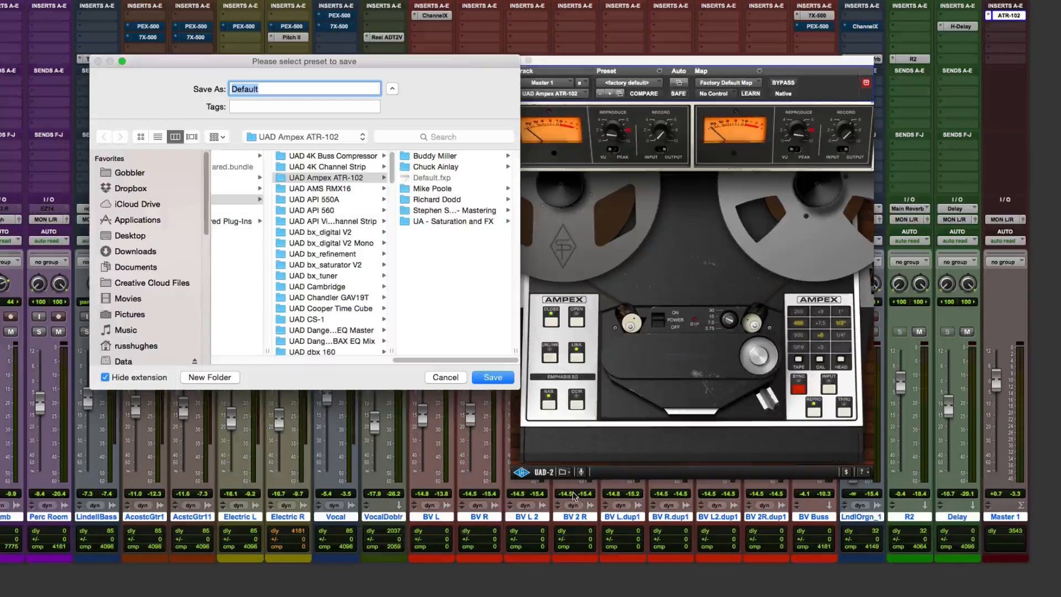
{"action": "type", "text": "Ru"}
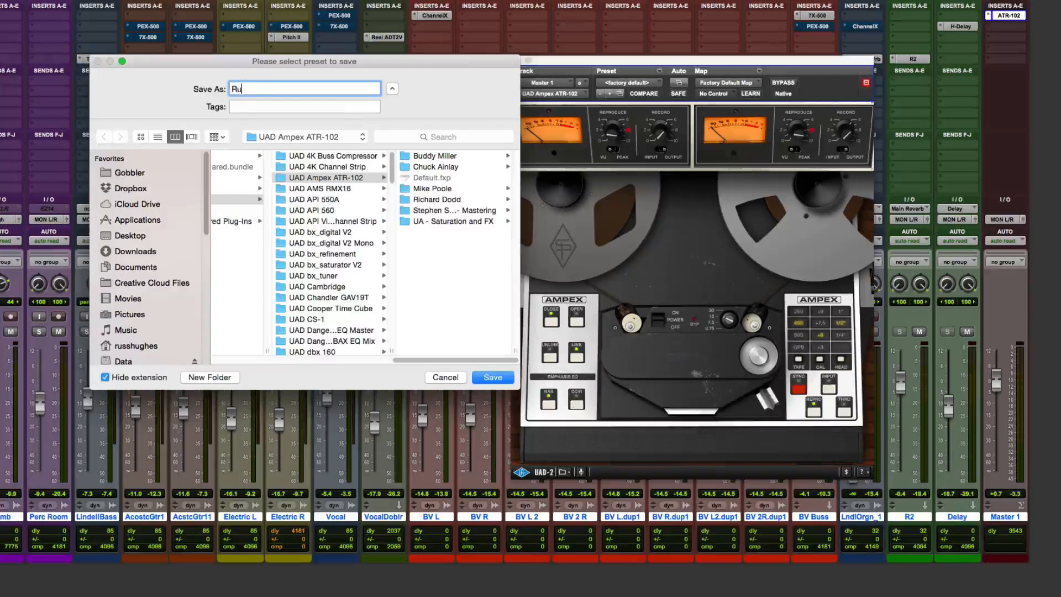
{"action": "type", "text": "ss Ra"}
{"action": "key", "text": "BackSpace"}
{"action": "key", "text": "BackSpace"}
{"action": "type", "text": "Tape"}
{"action": "key", "text": "Return"}
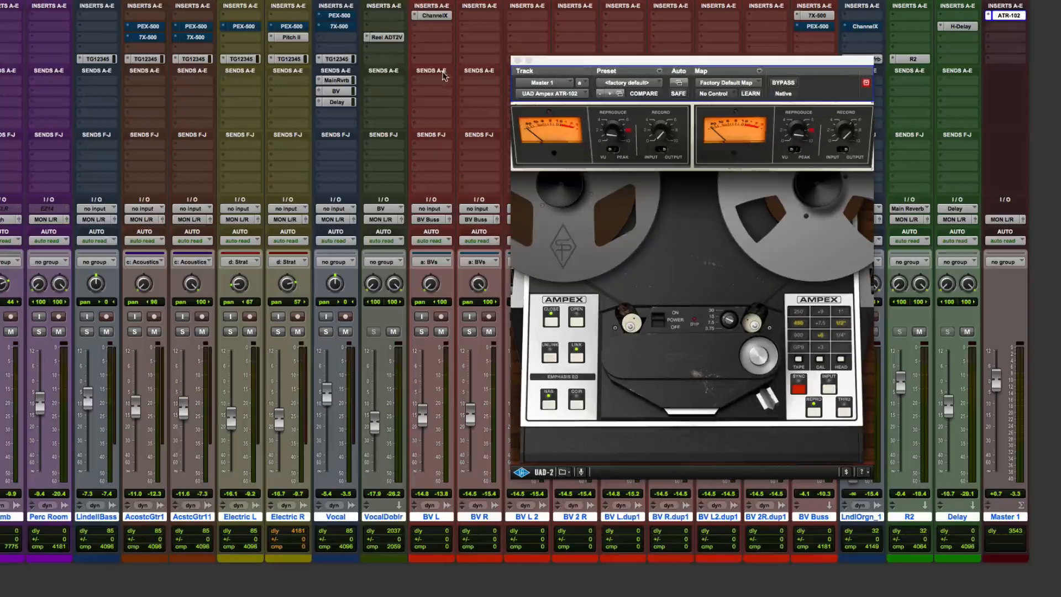
- Look for the newly saved tape preset among the ATR-102's folders in the host preset list
{"action": "left_click", "coordinate": [619, 94]}
{"action": "left_click", "coordinate": [174, 147]}
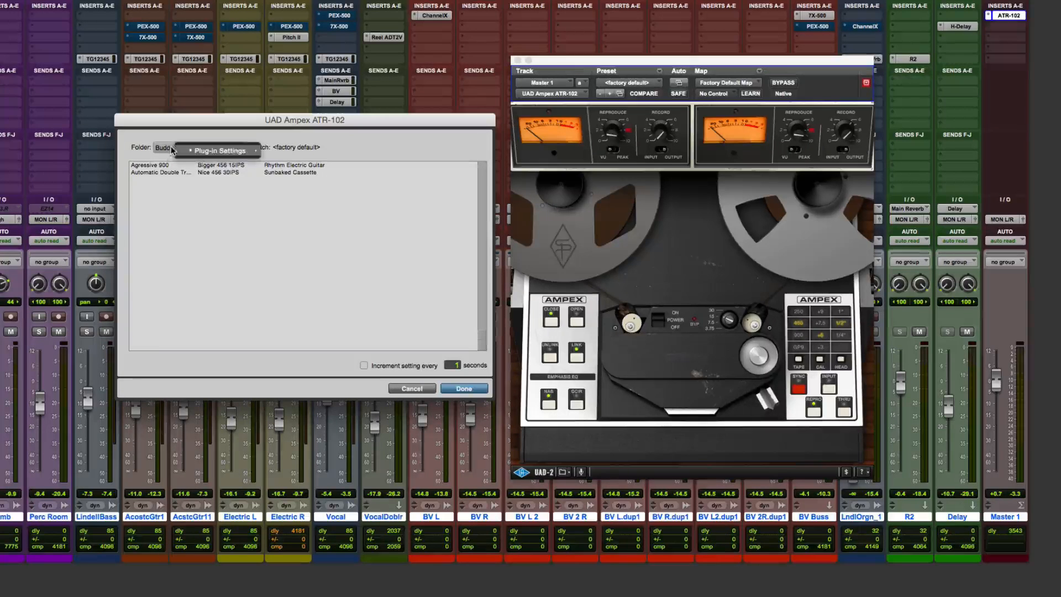
{"action": "mouse_move", "coordinate": [226, 149]}
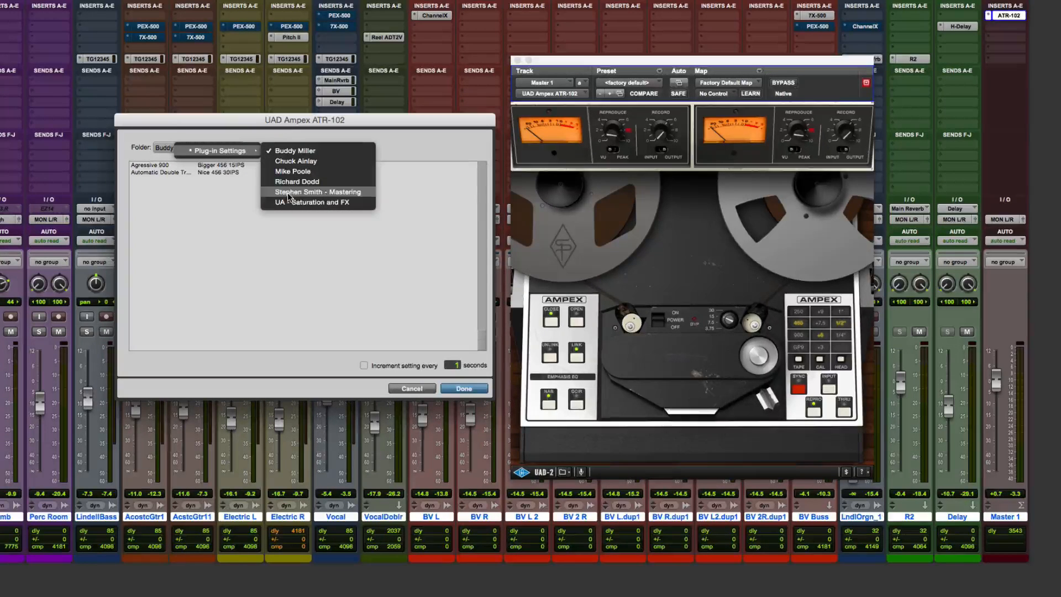
{"action": "left_click", "coordinate": [284, 236]}
{"action": "left_click", "coordinate": [412, 389]}
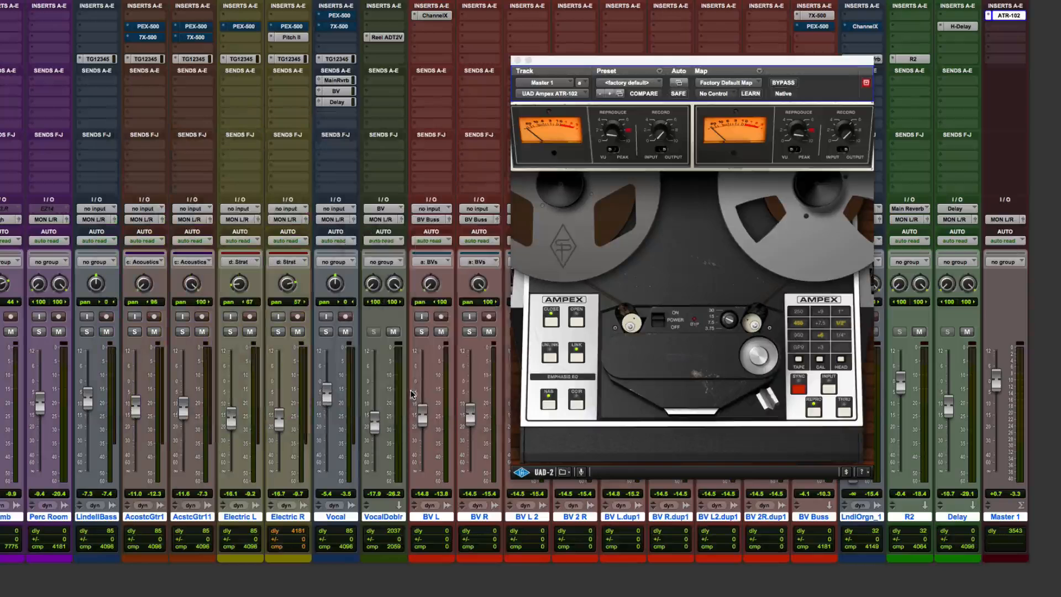
- Locate RussTape.fxp through the ATR-102's own preset loading and leave without loading it
{"action": "left_click", "coordinate": [563, 472]}
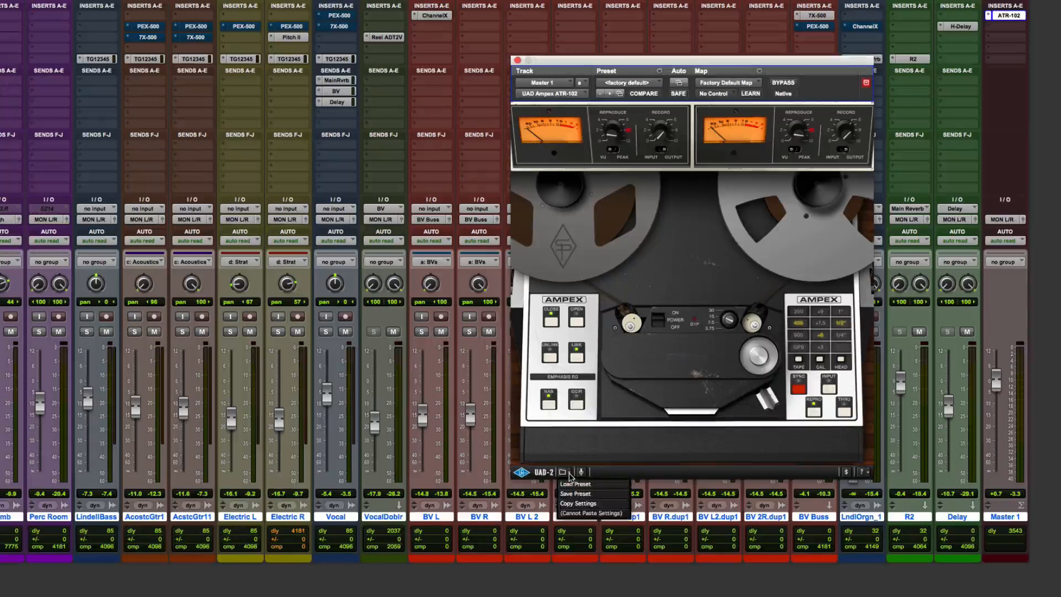
{"action": "left_click", "coordinate": [578, 484]}
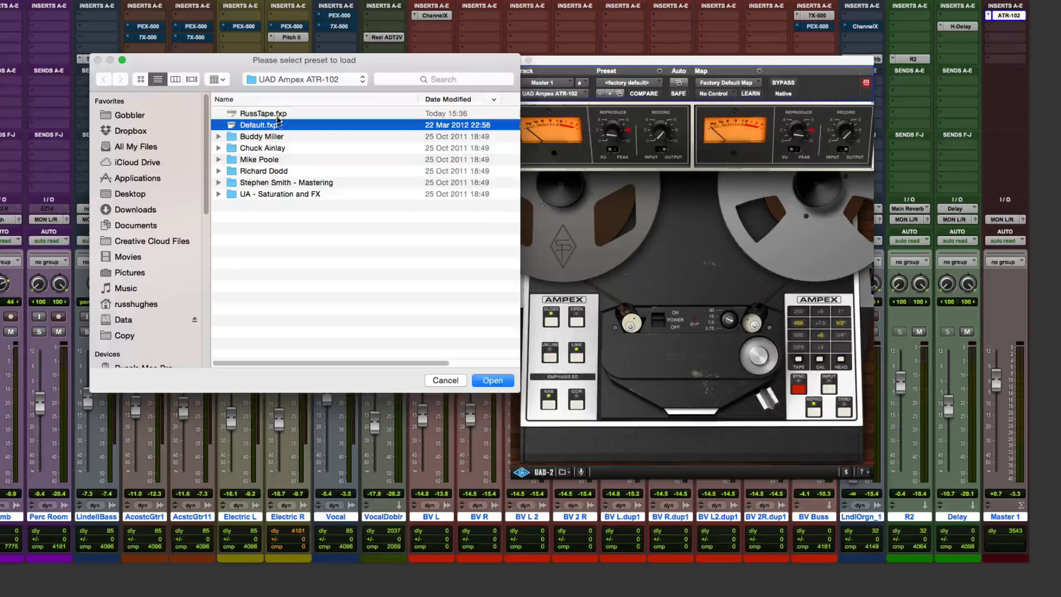
{"action": "left_click", "coordinate": [279, 113]}
{"action": "left_click", "coordinate": [456, 384]}
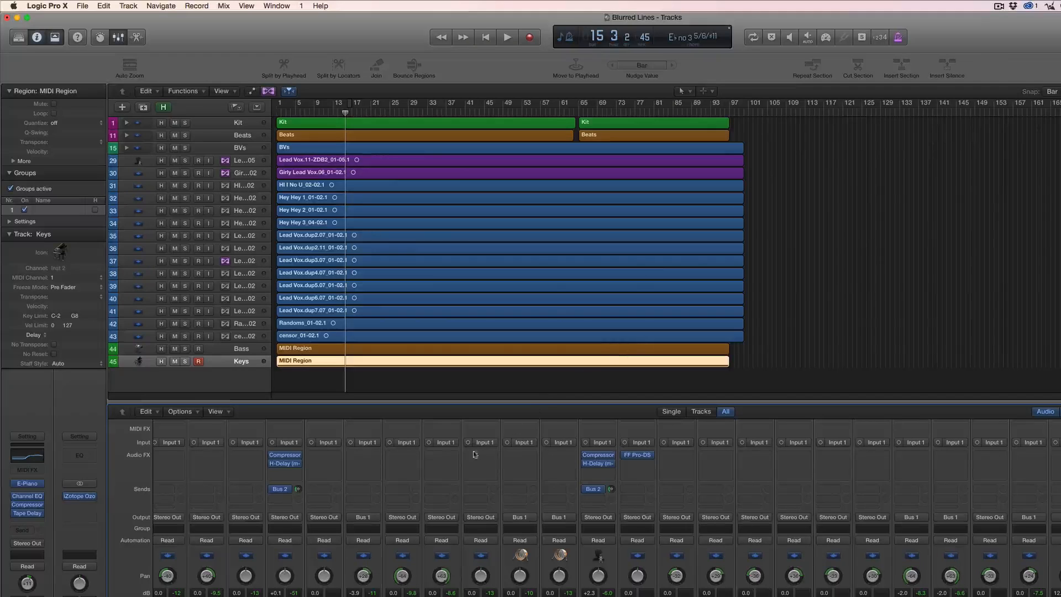
- In Logic Pro X, open H-Delay on the Girly Lead Vox channel and insert UAD Ampex ATR-102 on the Lead Vox.dup2.11 channel
{"action": "left_click", "coordinate": [286, 464]}
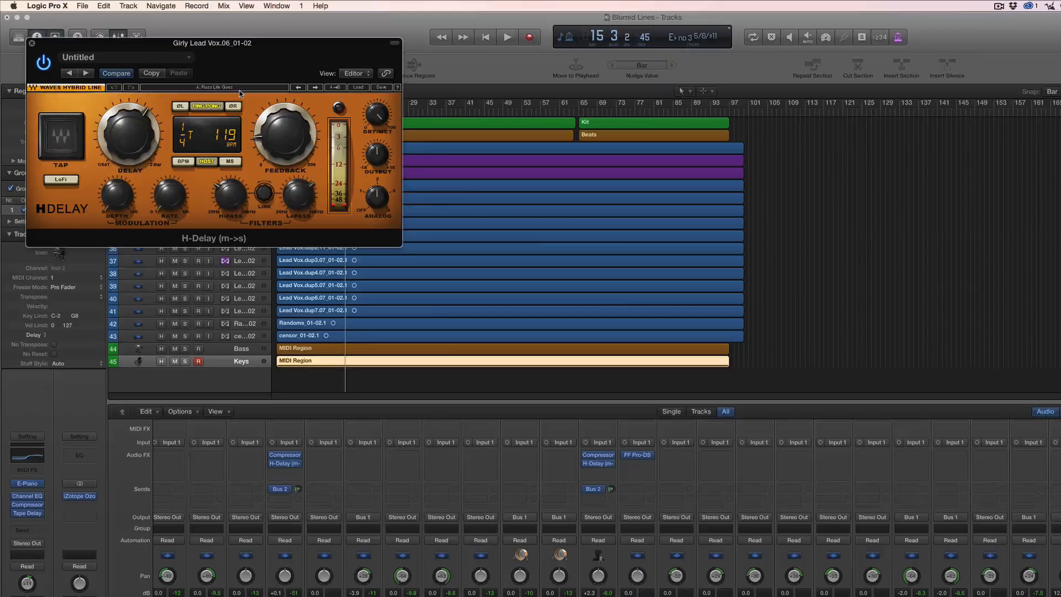
{"action": "left_click", "coordinate": [672, 456]}
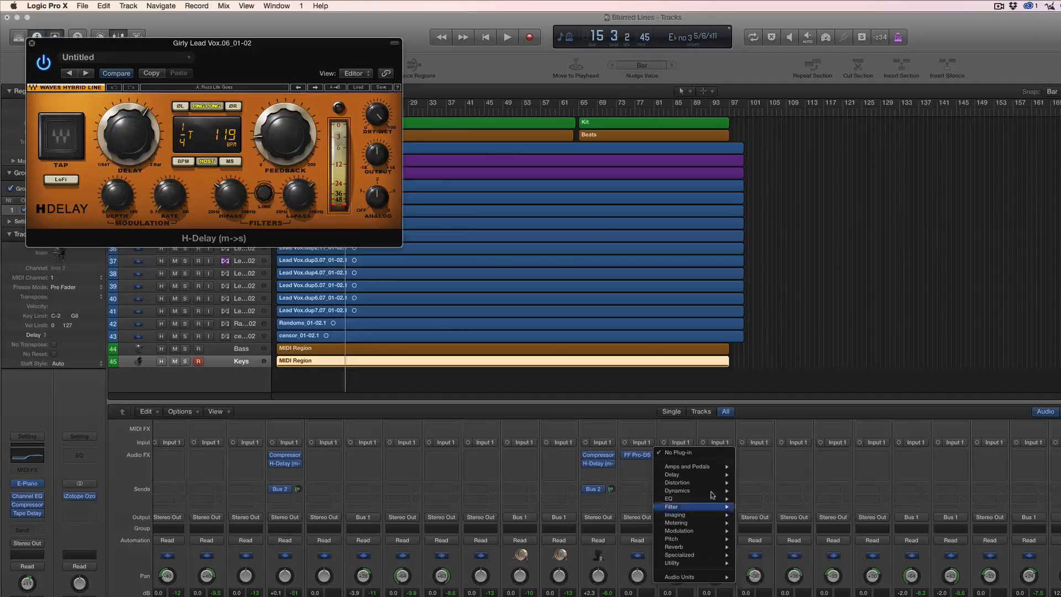
{"action": "mouse_move", "coordinate": [716, 576]}
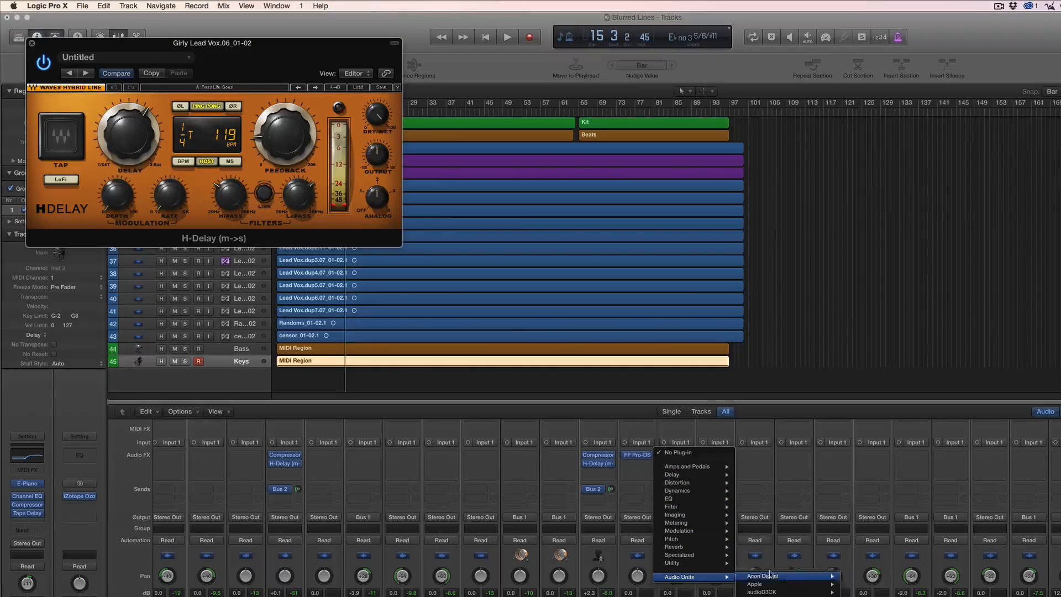
{"action": "mouse_move", "coordinate": [779, 595]}
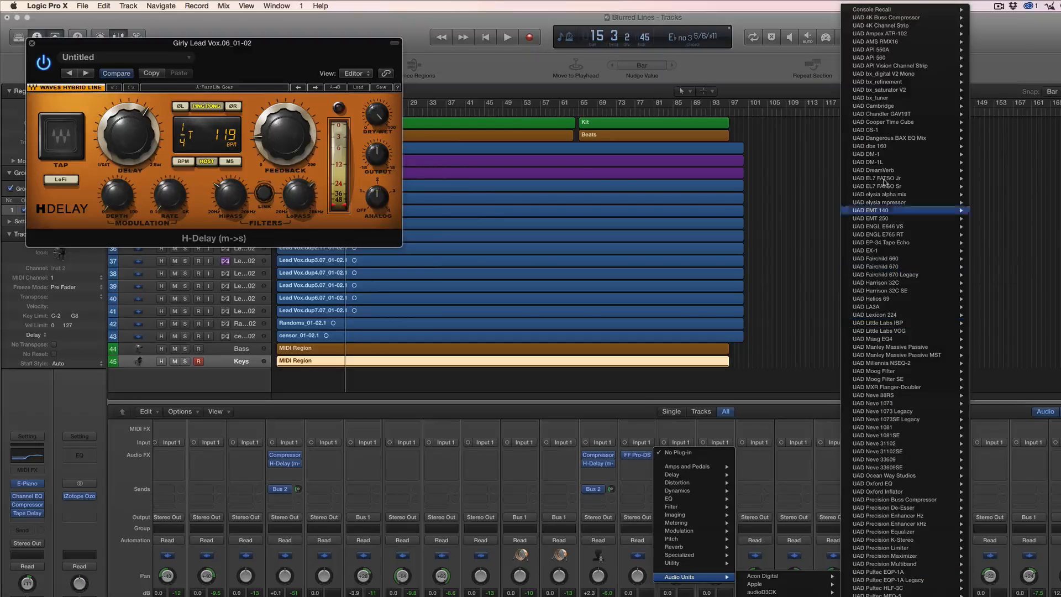
- Look through the ATR-102's host settings list and its factory presets for RussTape
{"action": "left_click", "coordinate": [104, 68]}
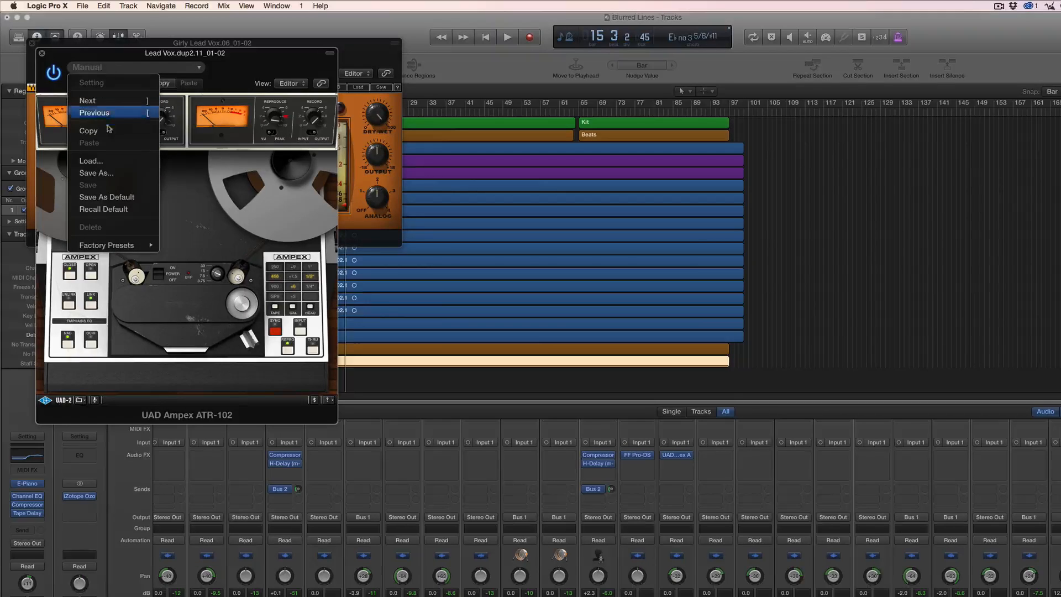
{"action": "mouse_move", "coordinate": [127, 246]}
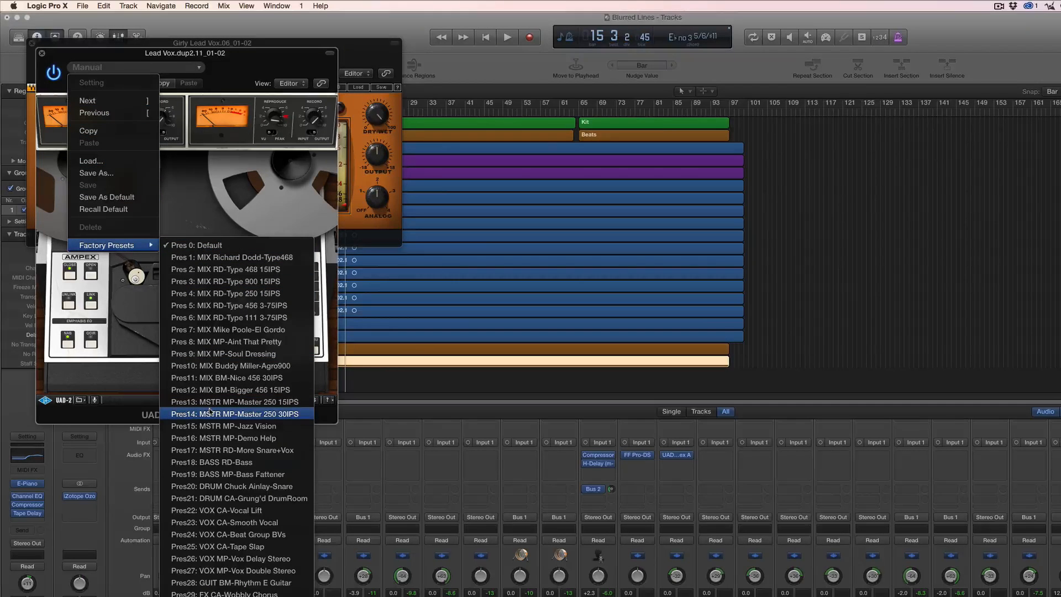
{"action": "left_click", "coordinate": [364, 50]}
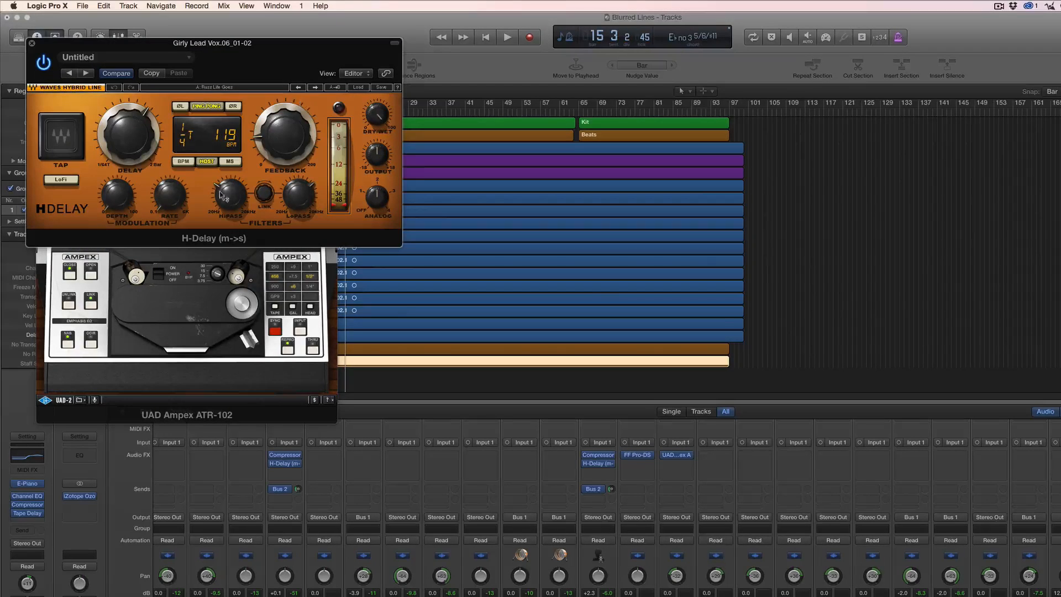
- Load RussTape.fxp into the UAD Ampex ATR-102 through the plug-in's own preset loading
{"action": "left_click", "coordinate": [188, 373]}
{"action": "left_click", "coordinate": [85, 405]}
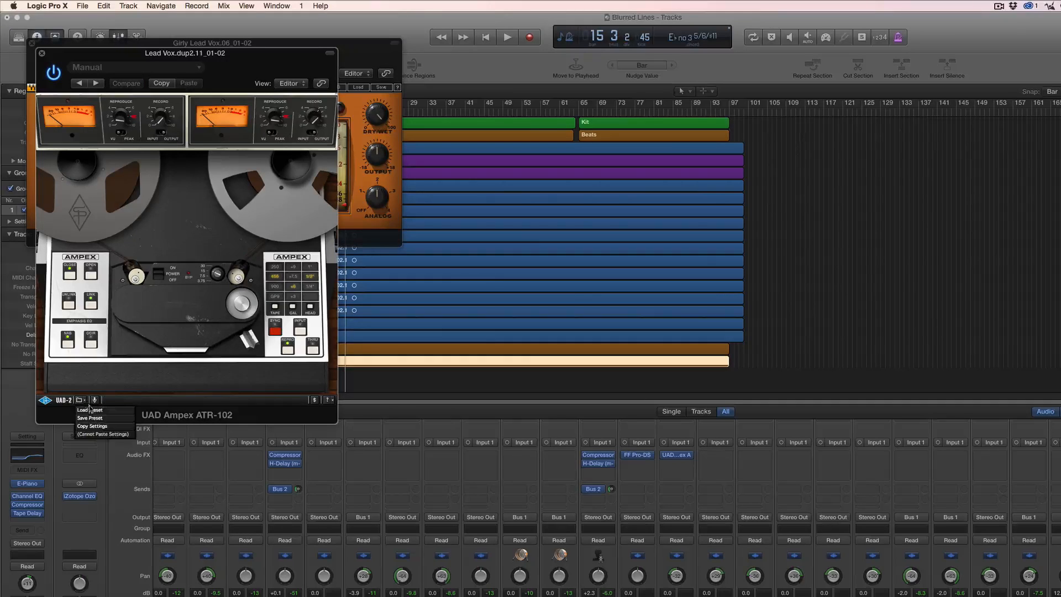
{"action": "left_click", "coordinate": [94, 412]}
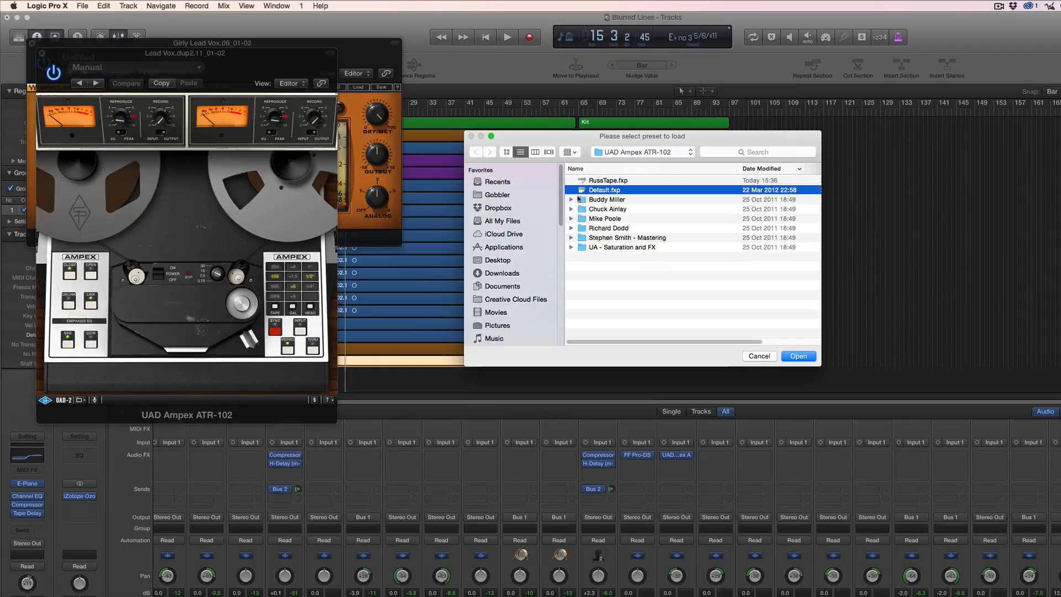
{"action": "left_click", "coordinate": [591, 181]}
{"action": "left_click", "coordinate": [797, 356]}
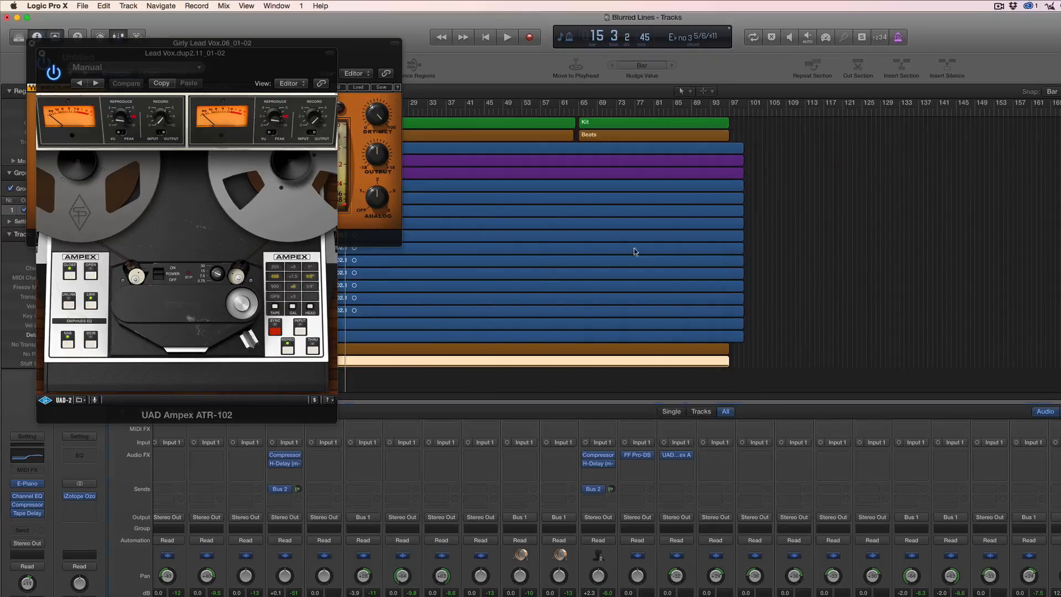
- Close the ATR-102 and H-Delay plug-in windows
{"action": "left_click", "coordinate": [42, 53]}
{"action": "left_click", "coordinate": [32, 43]}
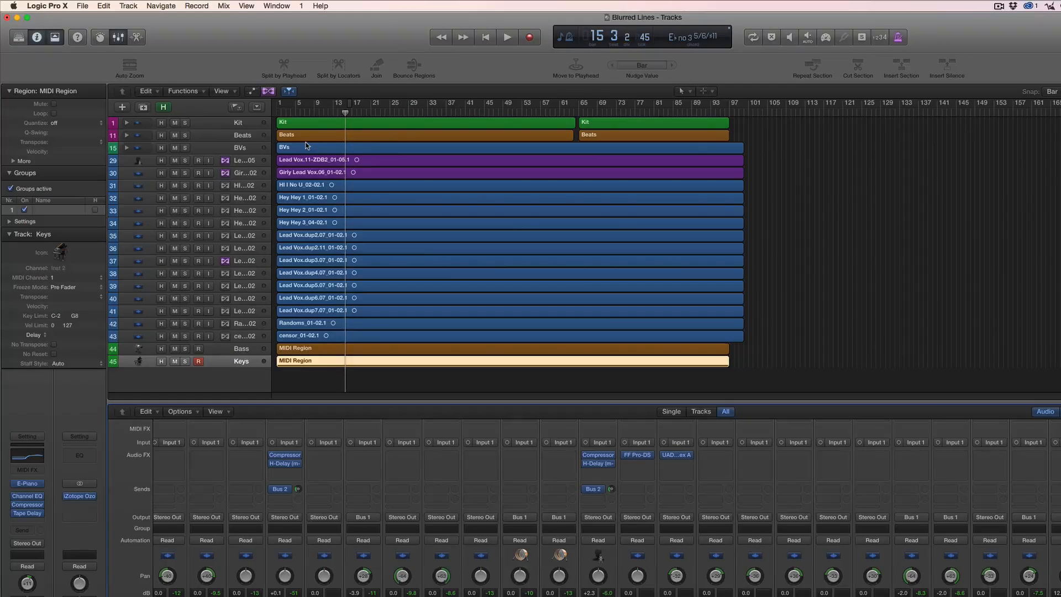
{"action": "key", "text": "x"}
{"action": "key", "text": "x"}
- Switch to Pro Tools, close the ATR-102 plug-in window and bring up the Edit window
{"action": "key", "text": "super+Tab"}
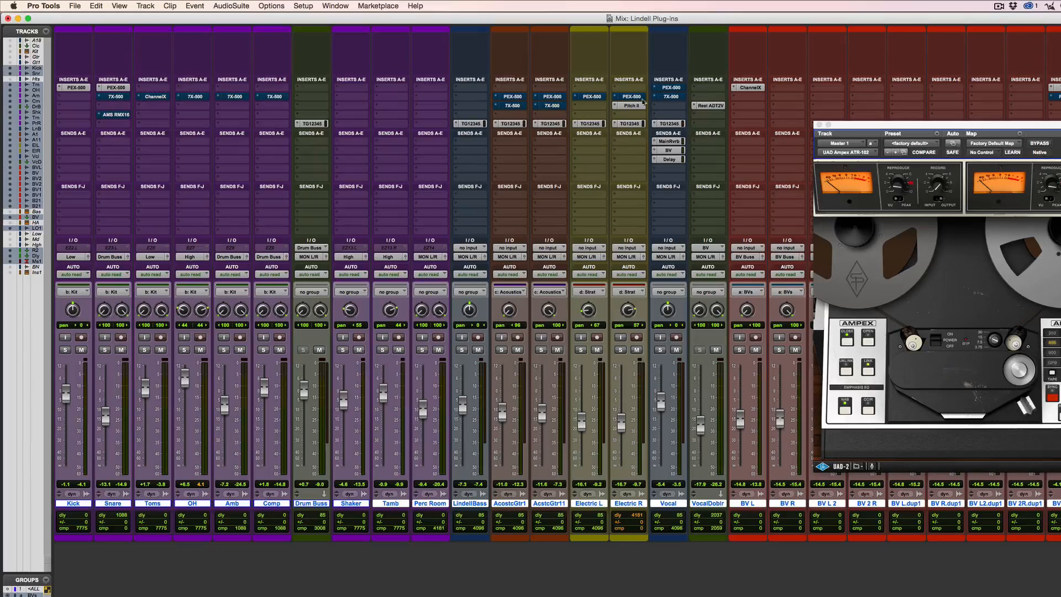
{"action": "left_click", "coordinate": [820, 125]}
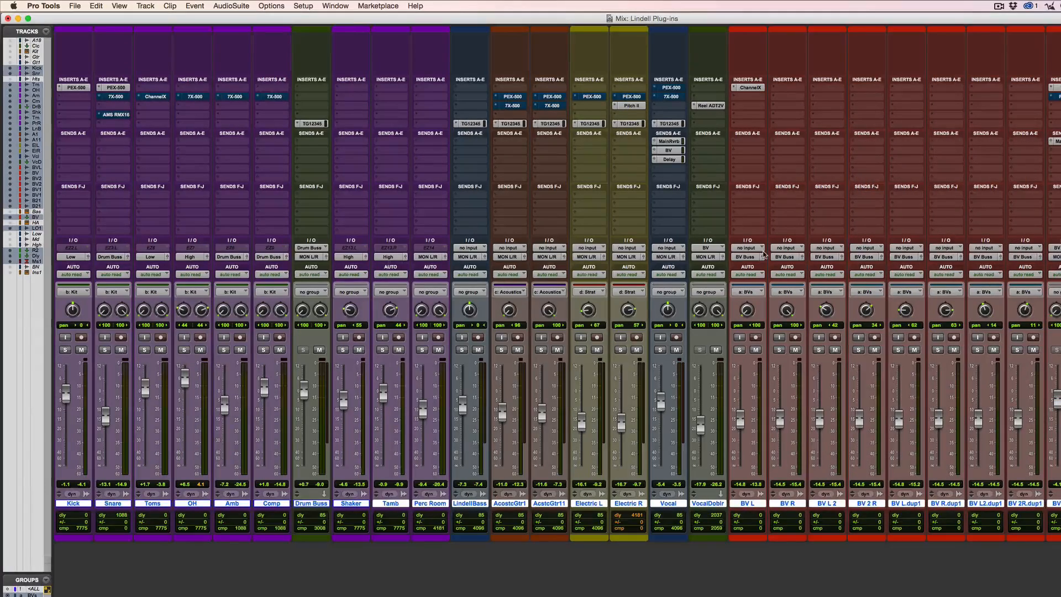
{"action": "key", "text": "super+equal"}
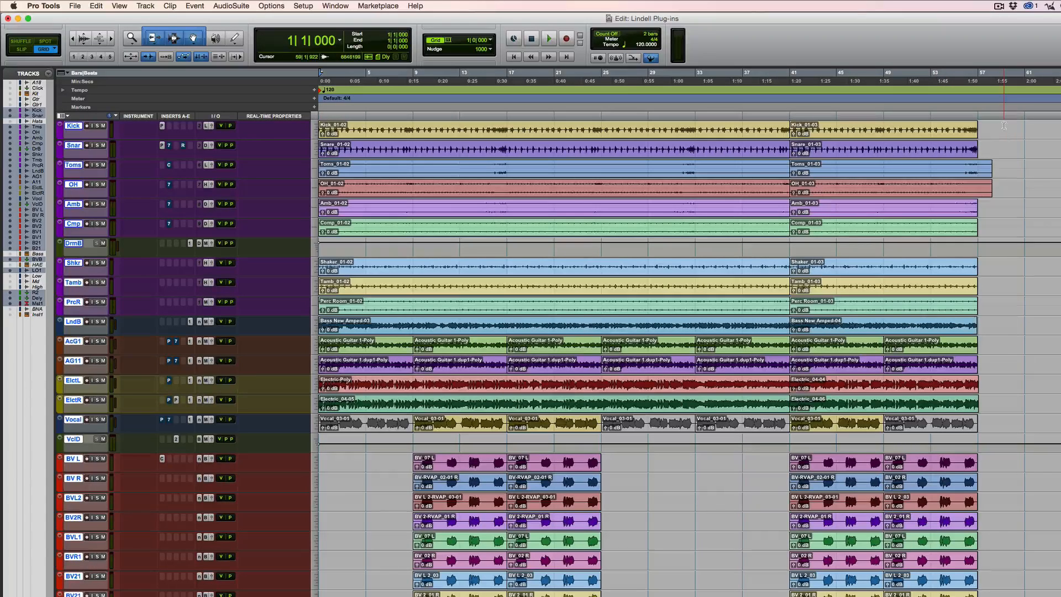
- Select all tracks from the session start to just past the last clips and consolidate them into continuous clips
{"action": "left_click_drag", "start_coordinate": [1004, 125], "coordinate": [320, 596]}
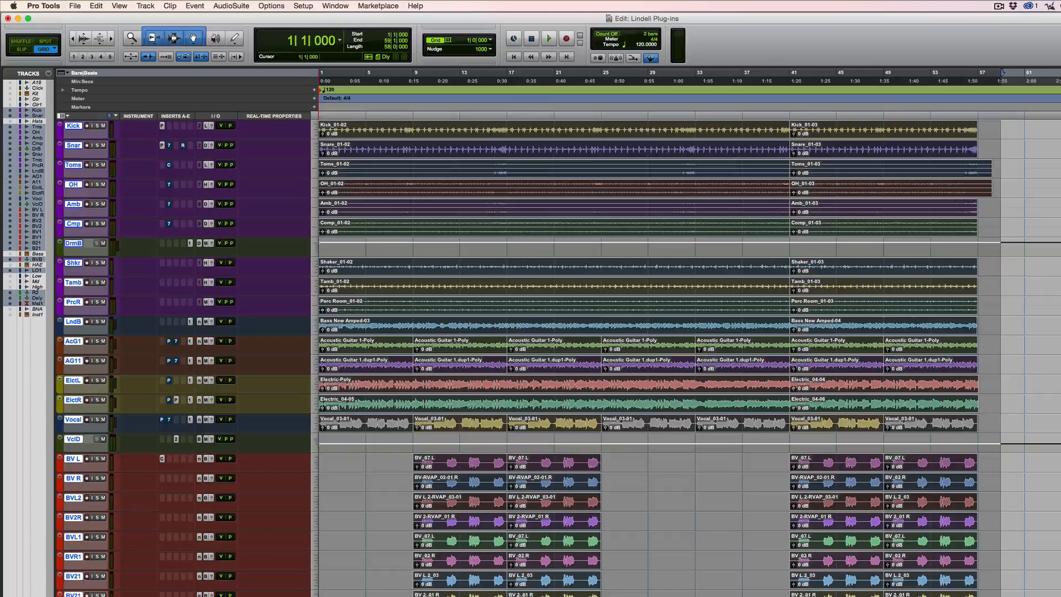
{"action": "left_click", "coordinate": [76, 5]}
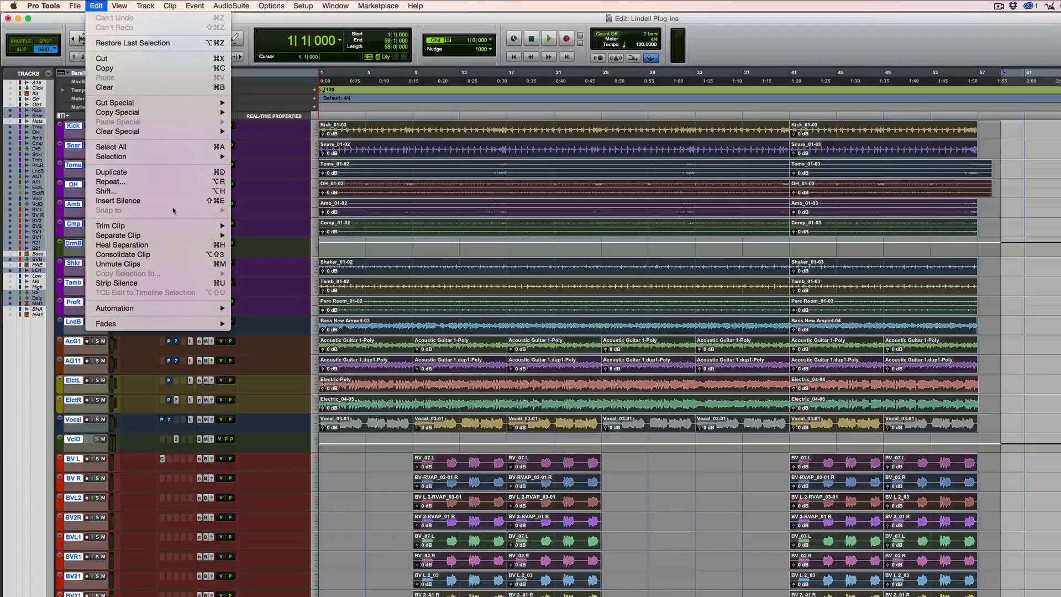
{"action": "left_click", "coordinate": [179, 254]}
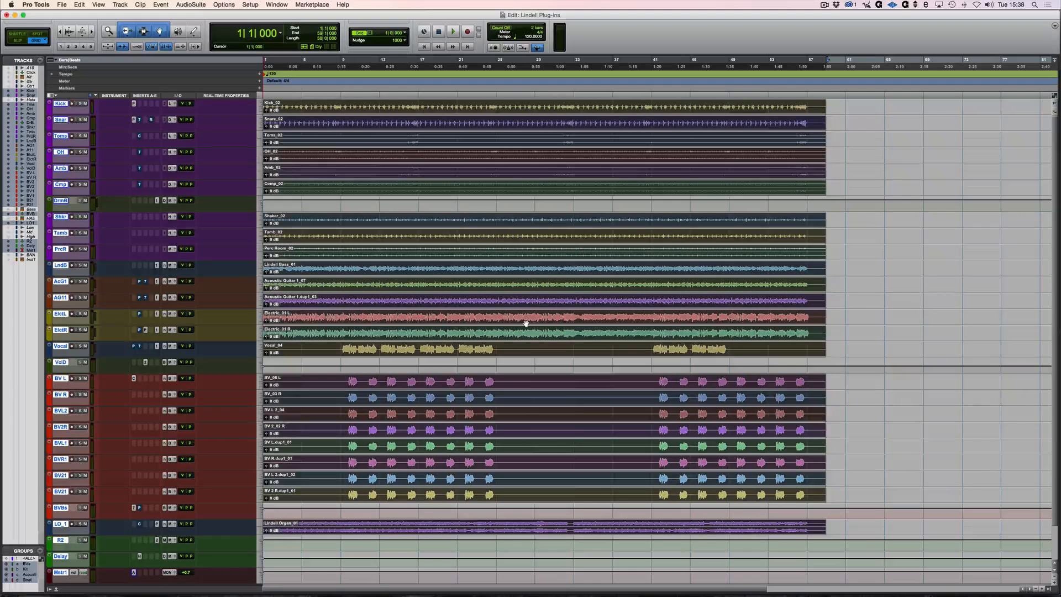
- Clear the timeline selection, show the Clips list and select its unused clips
{"action": "left_click", "coordinate": [847, 276]}
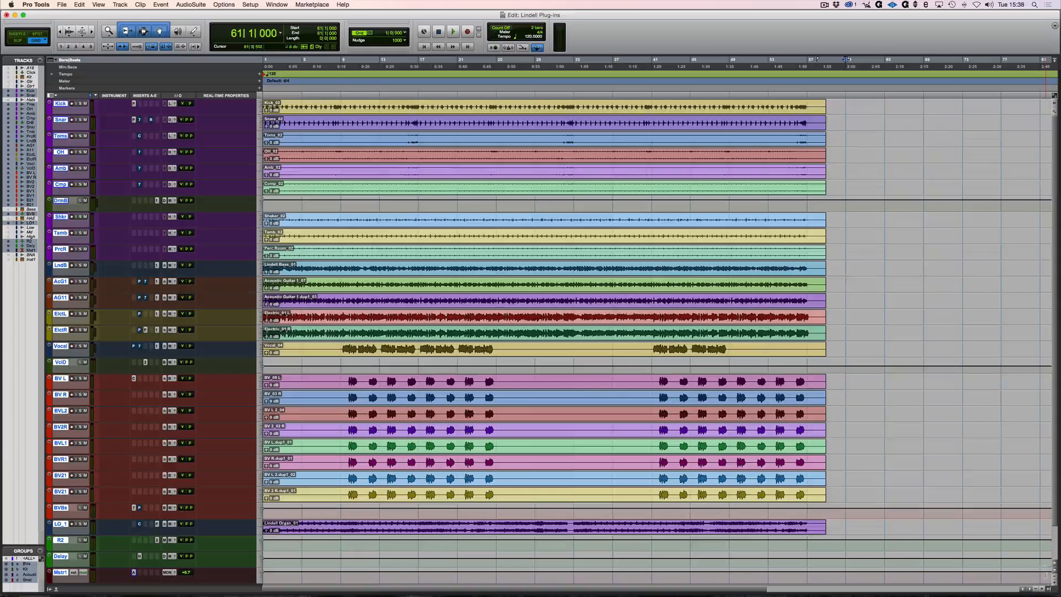
{"action": "left_click", "coordinate": [1048, 589]}
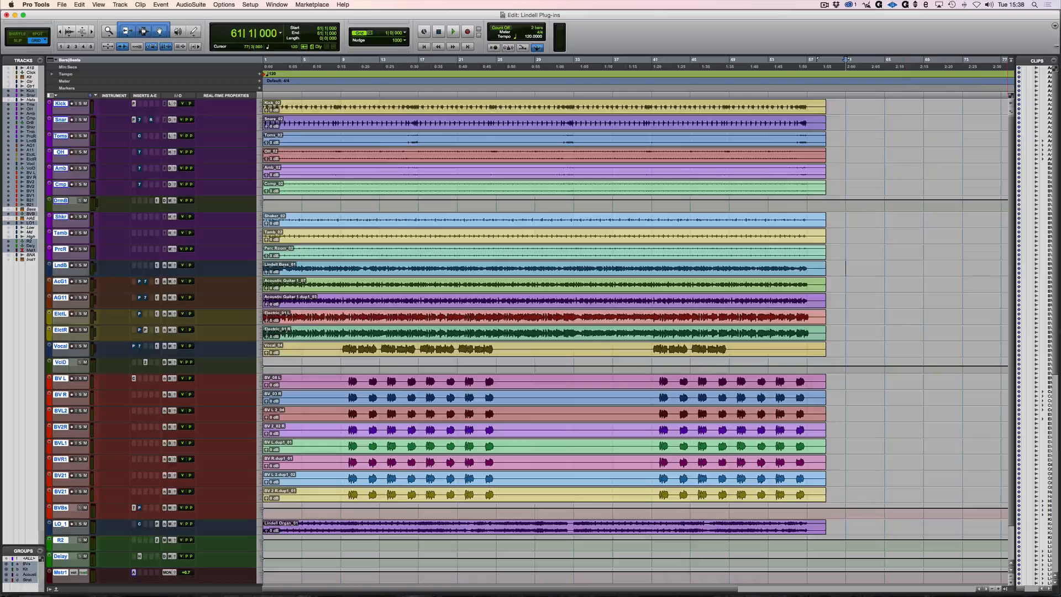
{"action": "left_click", "coordinate": [1053, 60]}
{"action": "mouse_move", "coordinate": [980, 91]}
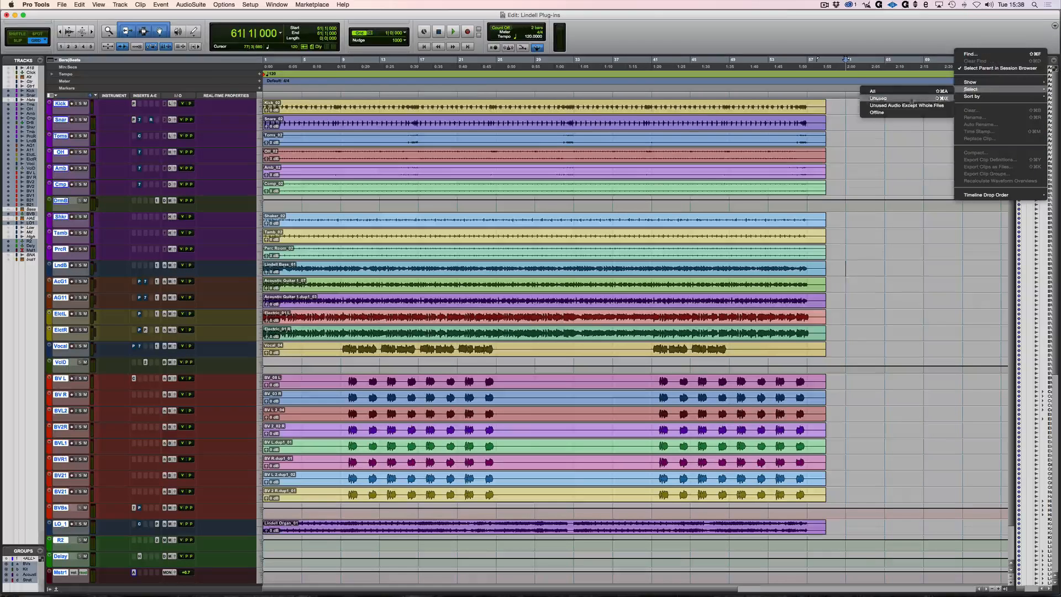
{"action": "left_click", "coordinate": [928, 98]}
- Select the consolidated clips on every track using the <ALL> edit group
{"action": "left_click", "coordinate": [794, 113]}
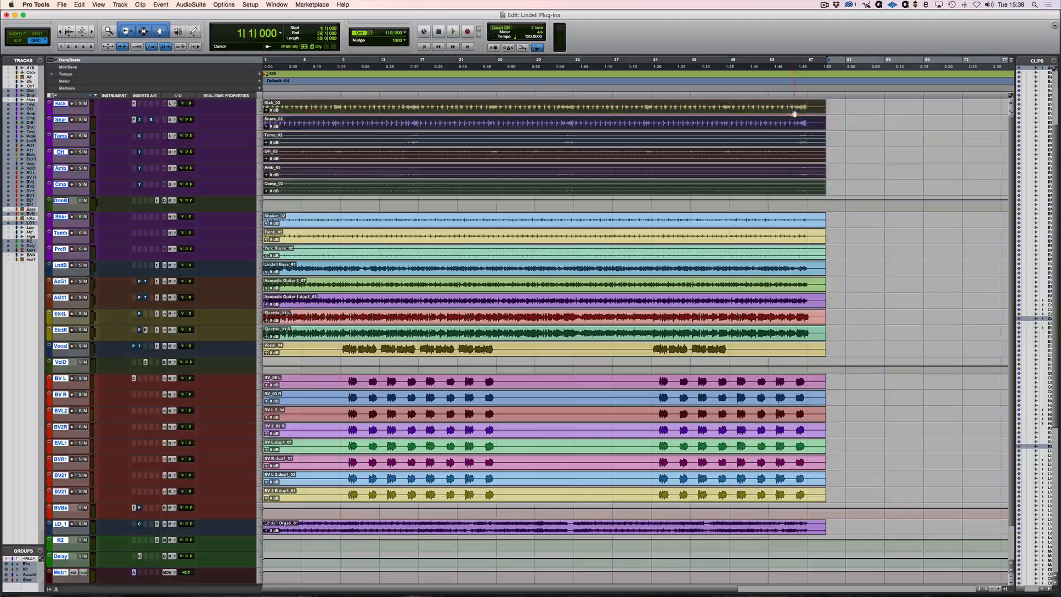
{"action": "left_click", "coordinate": [758, 532], "text": "shift"}
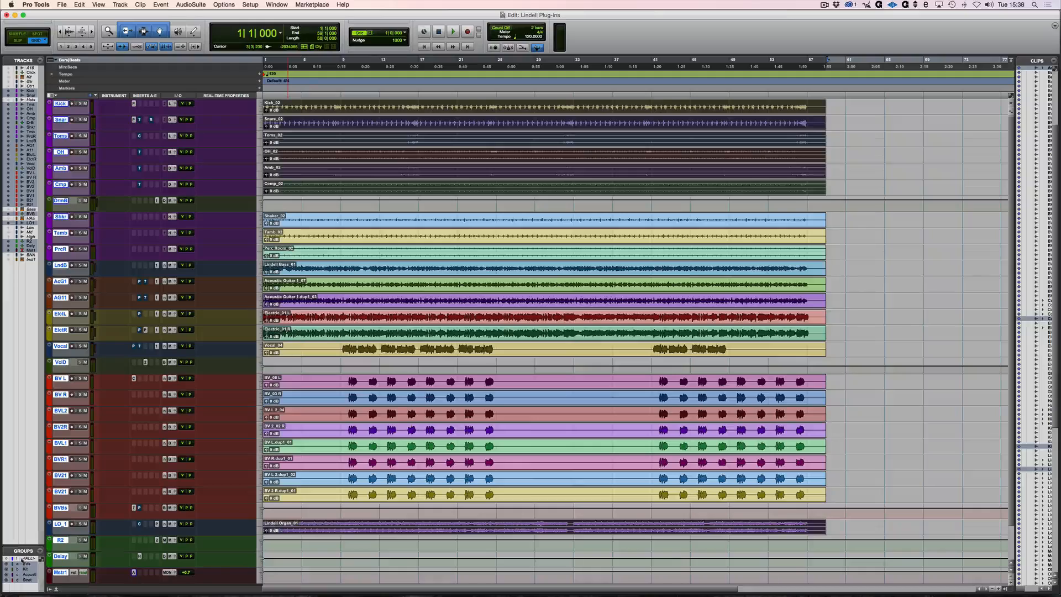
{"action": "left_click", "coordinate": [472, 276]}
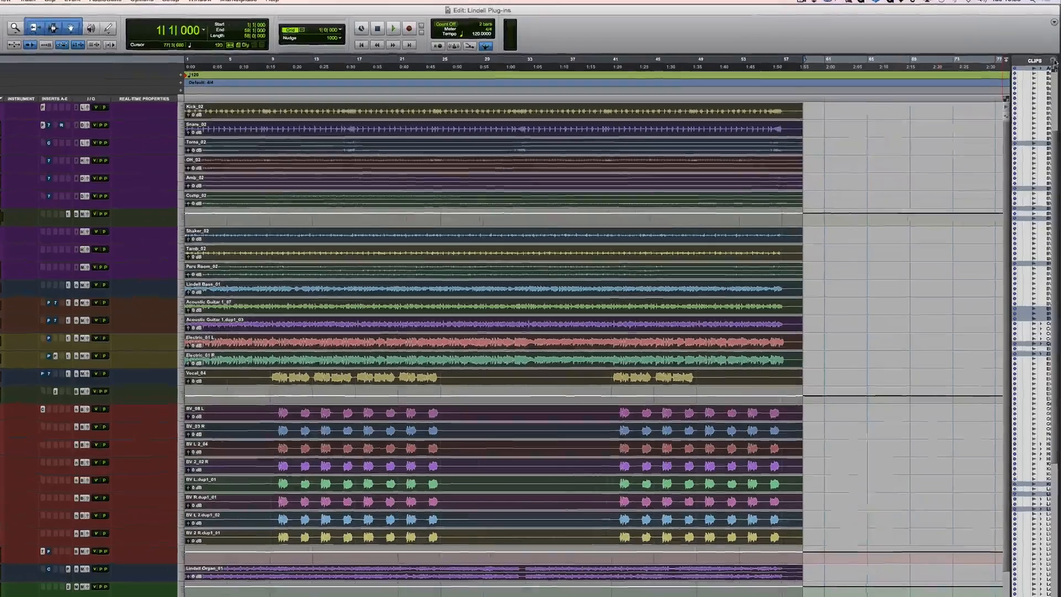
- Review the Export Clips as Files settings, including the format choices, and leave without exporting
{"action": "left_click", "coordinate": [1053, 62]}
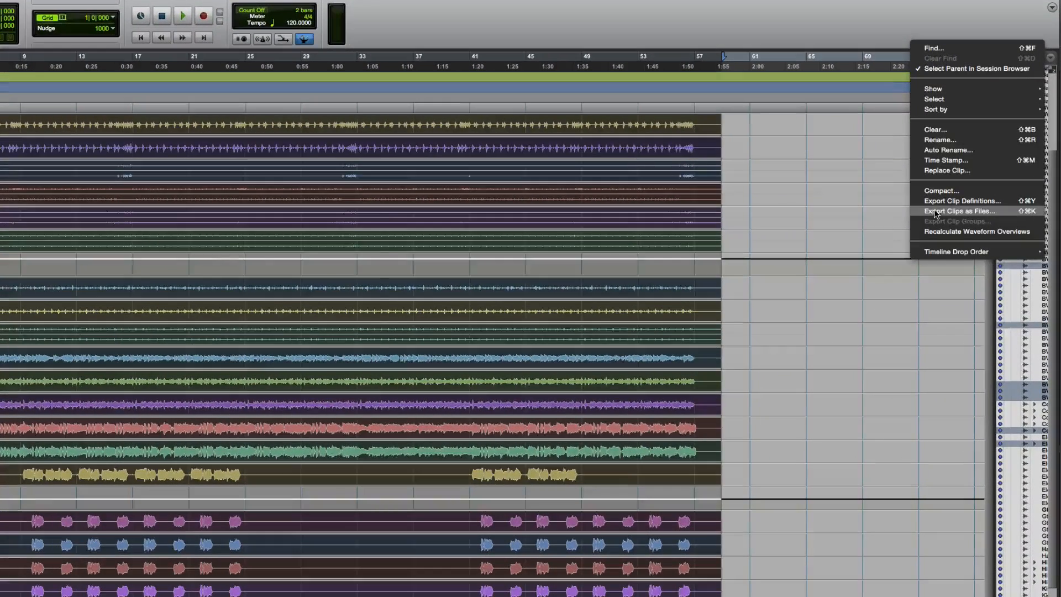
{"action": "left_click", "coordinate": [935, 212]}
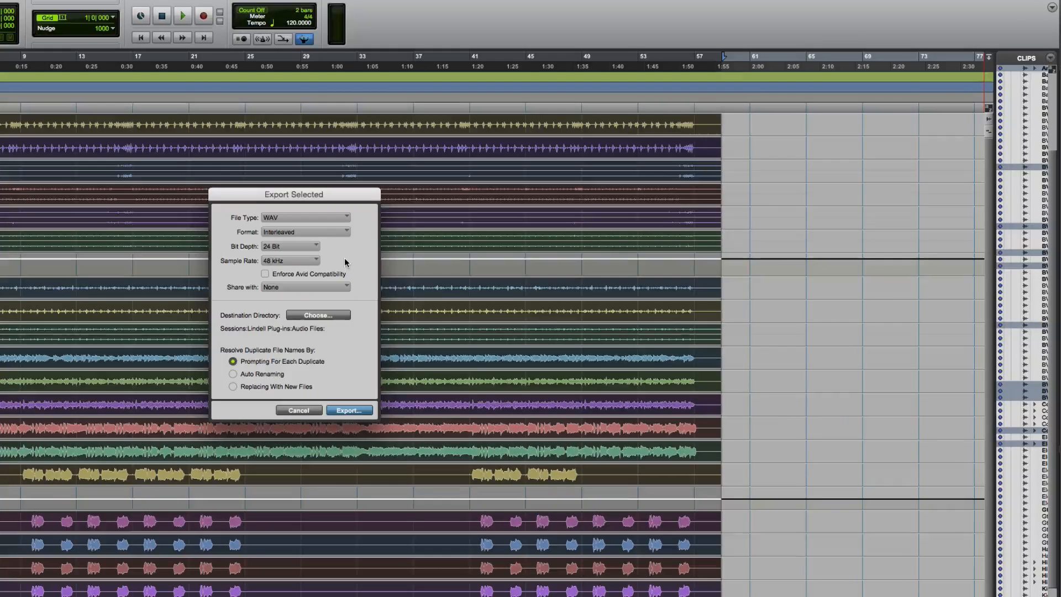
{"action": "left_click", "coordinate": [315, 234]}
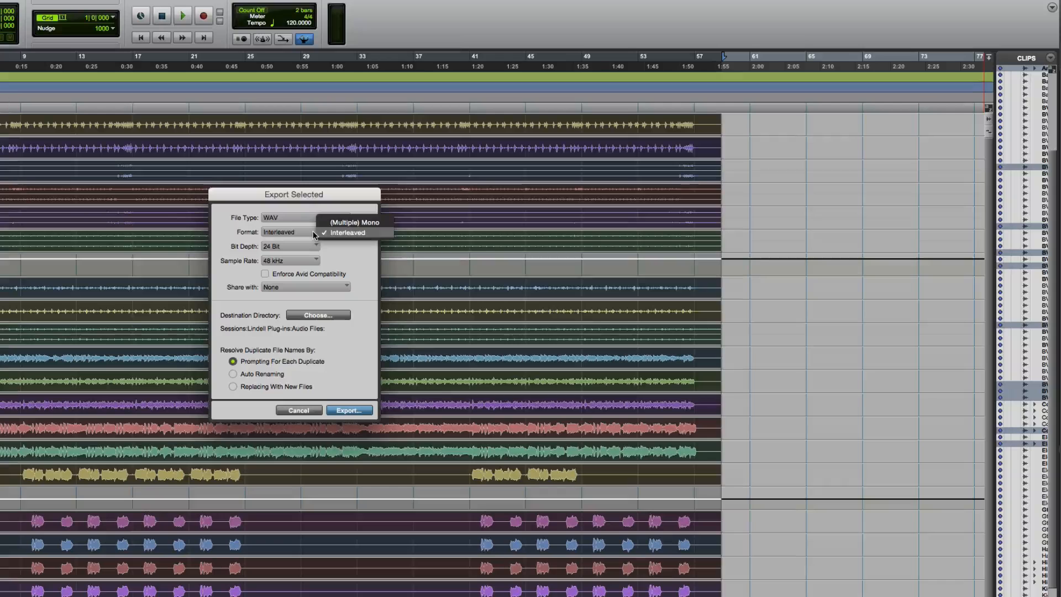
{"action": "left_click", "coordinate": [343, 256]}
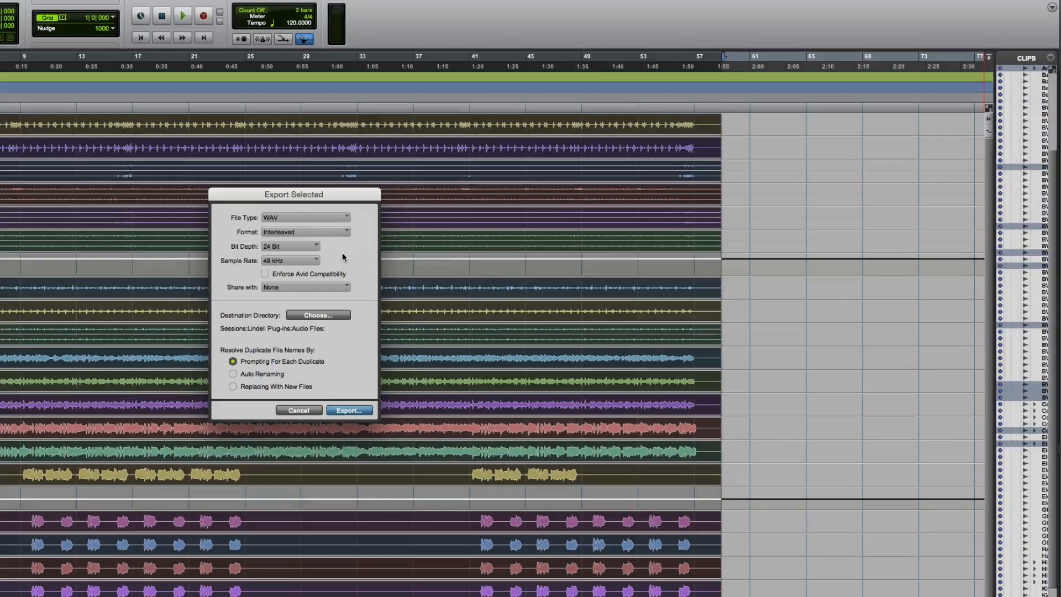
{"action": "left_click", "coordinate": [299, 410]}
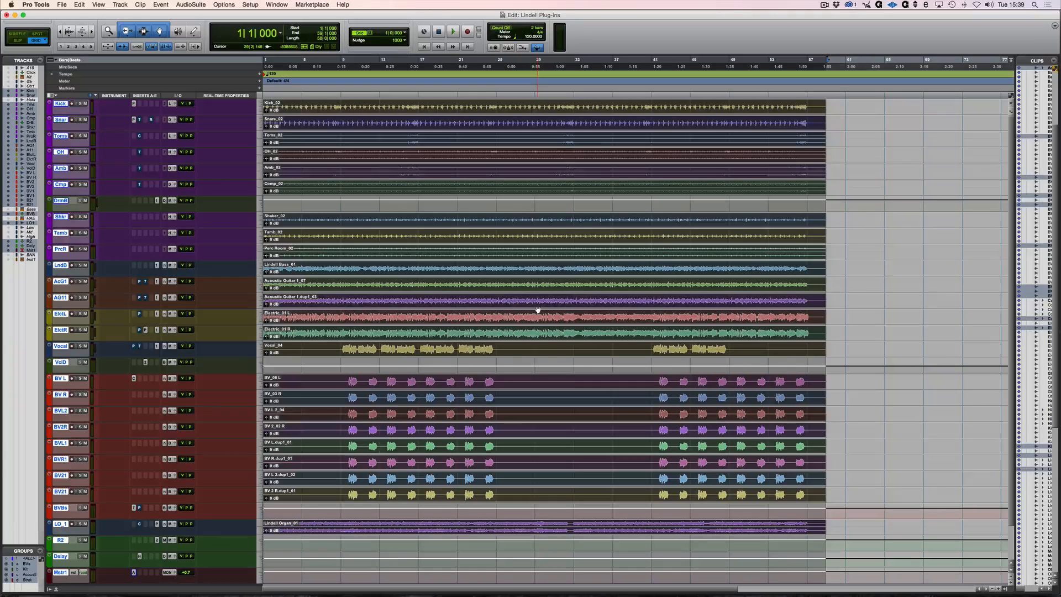
- Look over the channels in the Mix window, then return to the Edit window and clear the clip selection
{"action": "key", "text": "super+equal"}
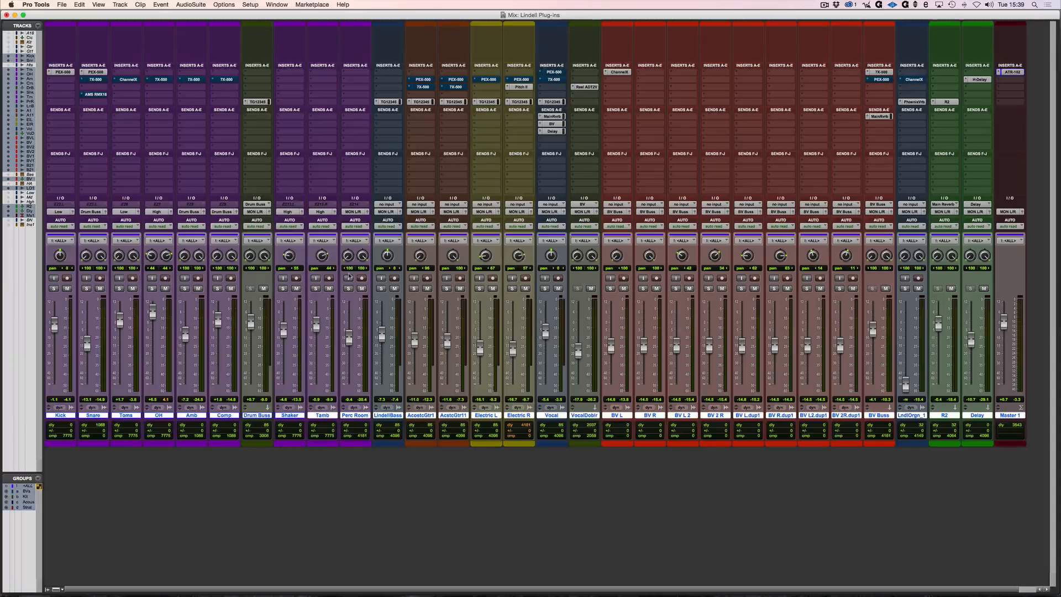
{"action": "key", "text": "super+equal"}
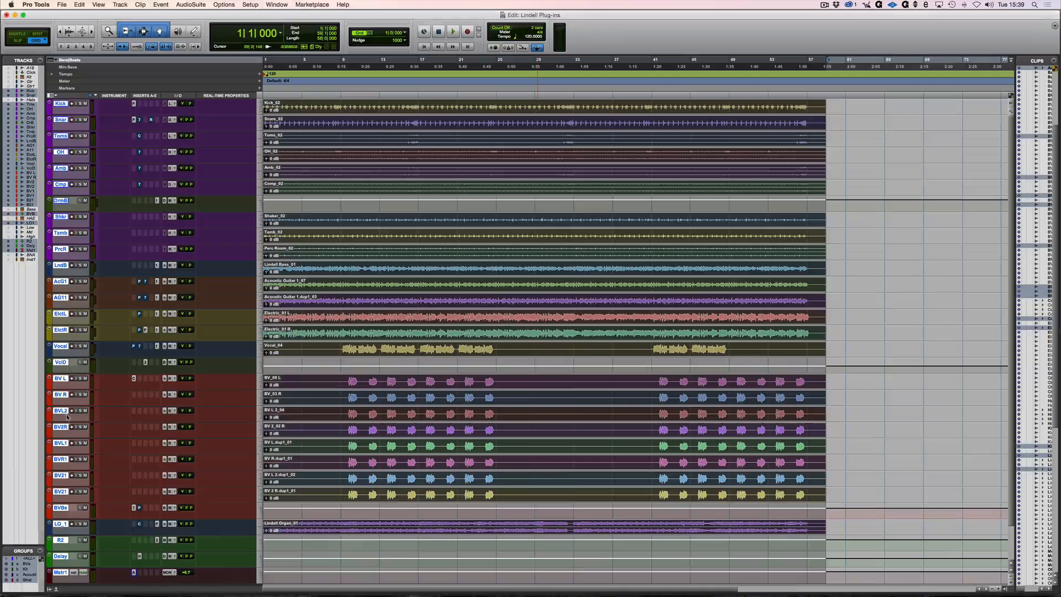
{"action": "left_click", "coordinate": [838, 111]}
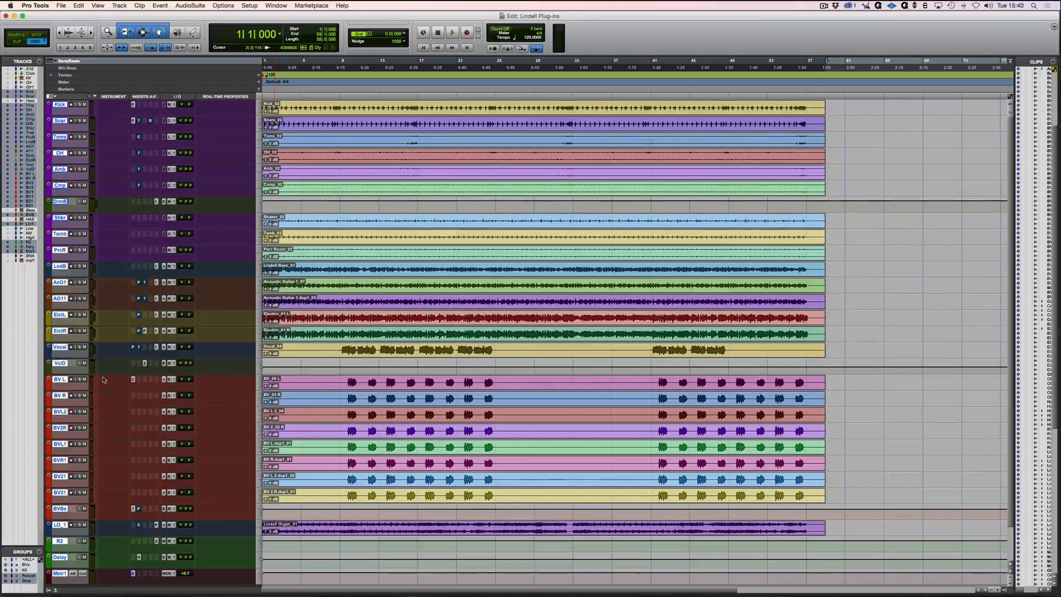
- Solo the Kick track and play it briefly from the session start
{"action": "left_click", "coordinate": [80, 104]}
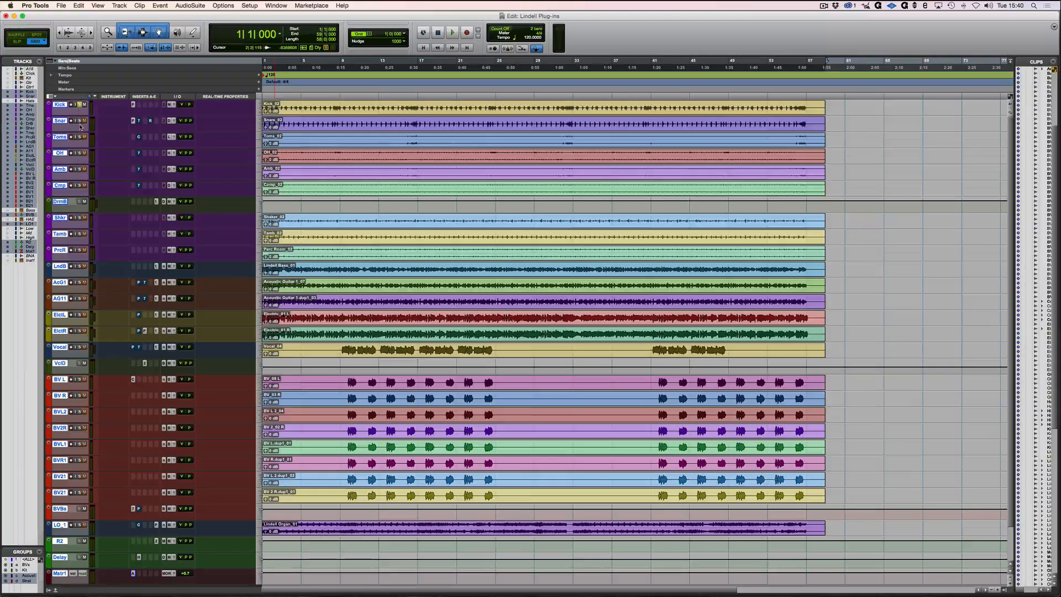
{"action": "key", "text": "space"}
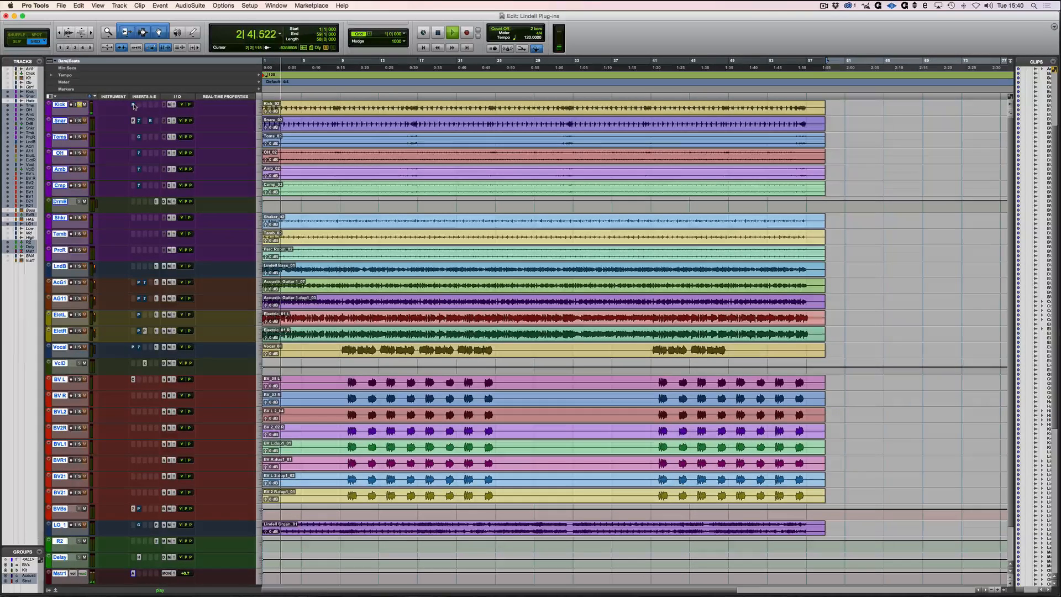
{"action": "key", "text": "space"}
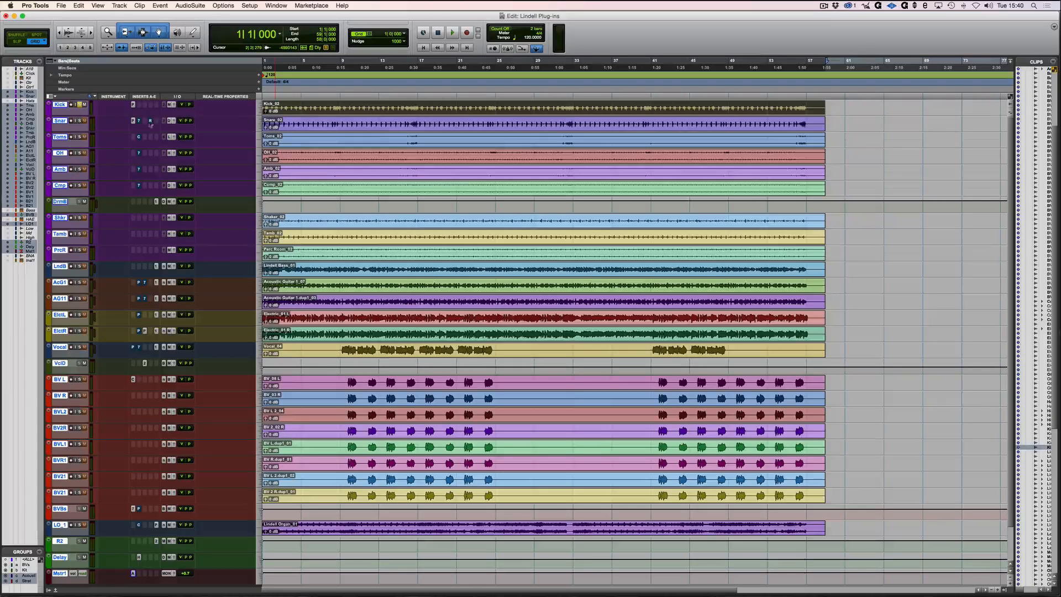
- Enlarge the Kick track and open the bounce settings for its MON L/R output with the Kick clip selected
{"action": "key", "text": "ctrl+Up"}
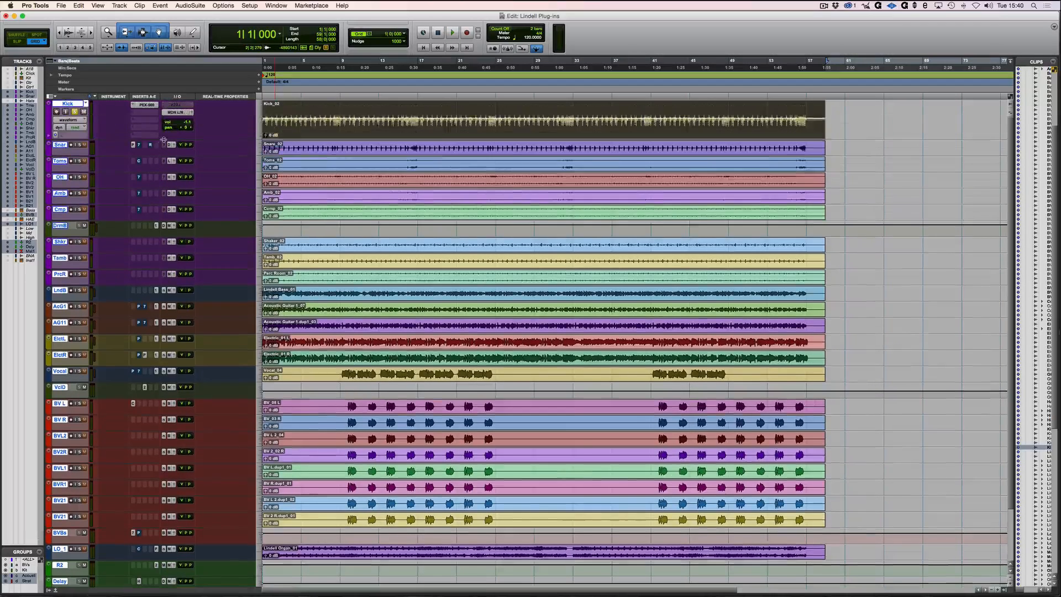
{"action": "right_click", "coordinate": [176, 112]}
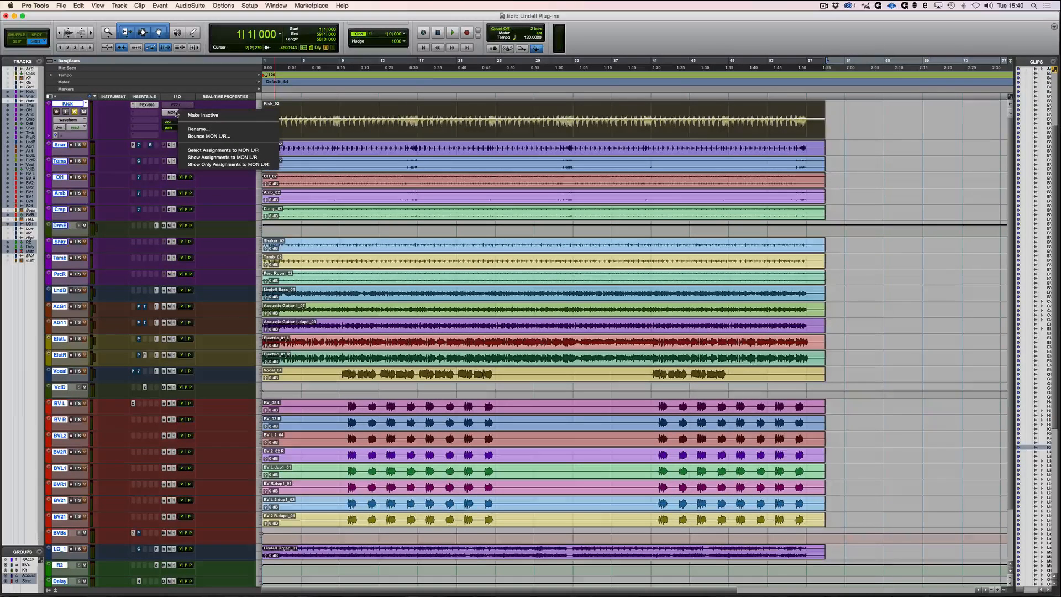
{"action": "left_click", "coordinate": [206, 136]}
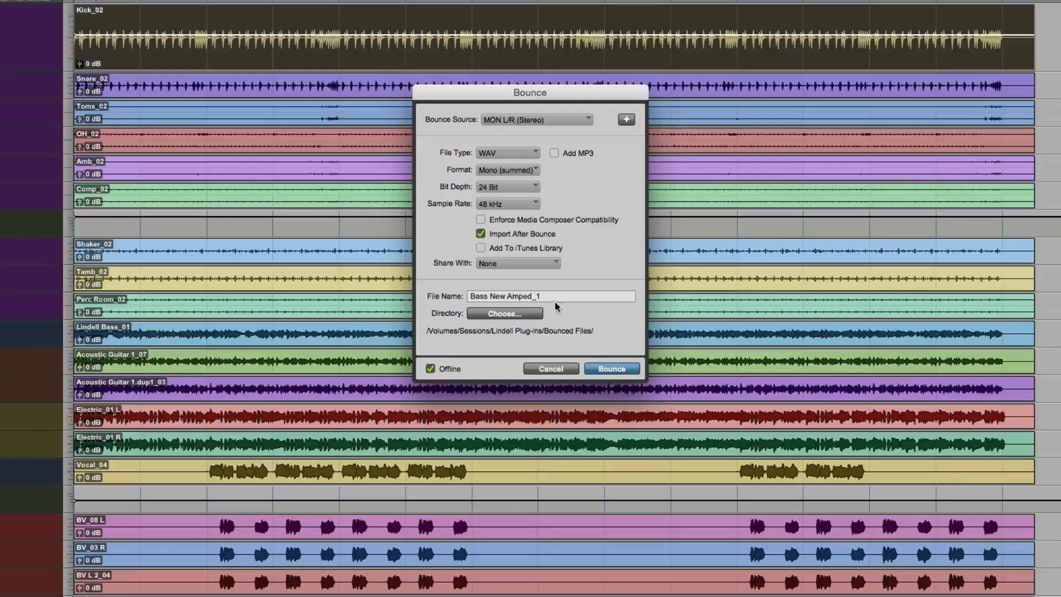
- Name the bounce file "Kick Archive With Plug-in", start the offline bounce and cancel it
{"action": "left_click_drag", "start_coordinate": [551, 300], "coordinate": [465, 277]}
{"action": "type", "text": "Kick"}
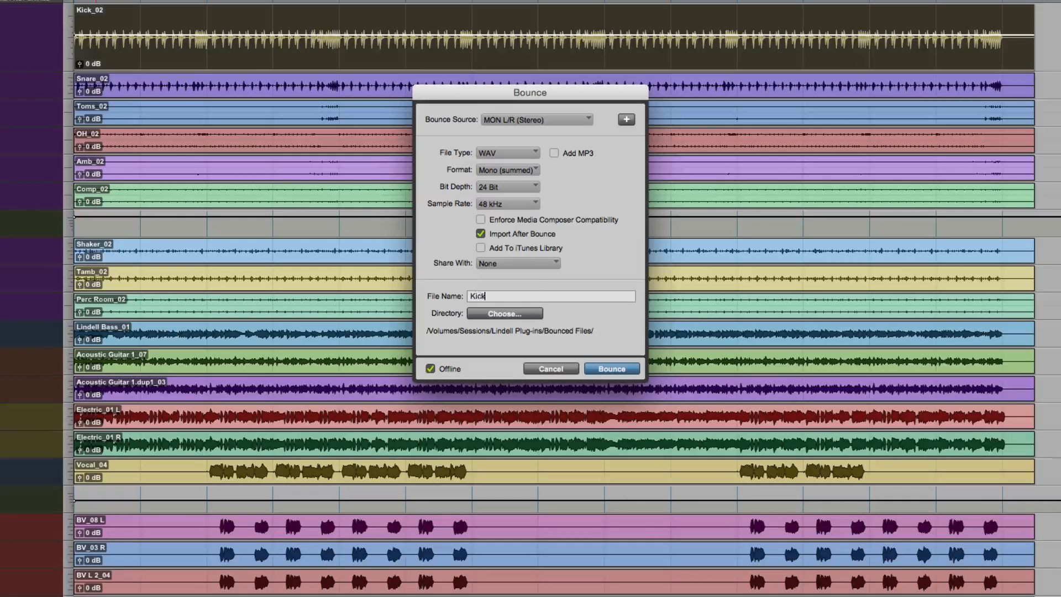
{"action": "type", "text": " Archive With Plug-in"}
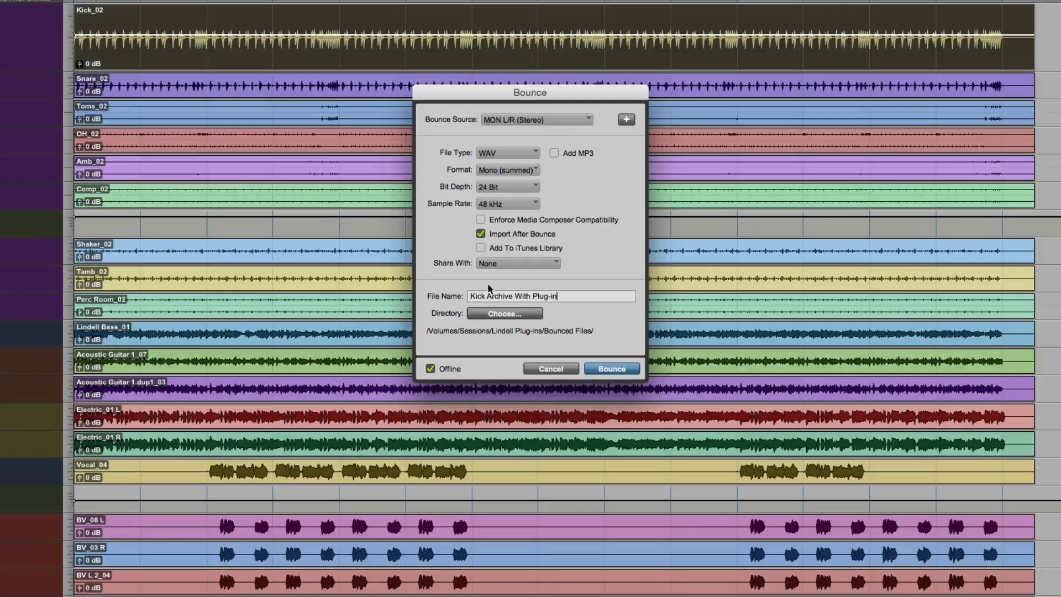
{"action": "left_click", "coordinate": [599, 370]}
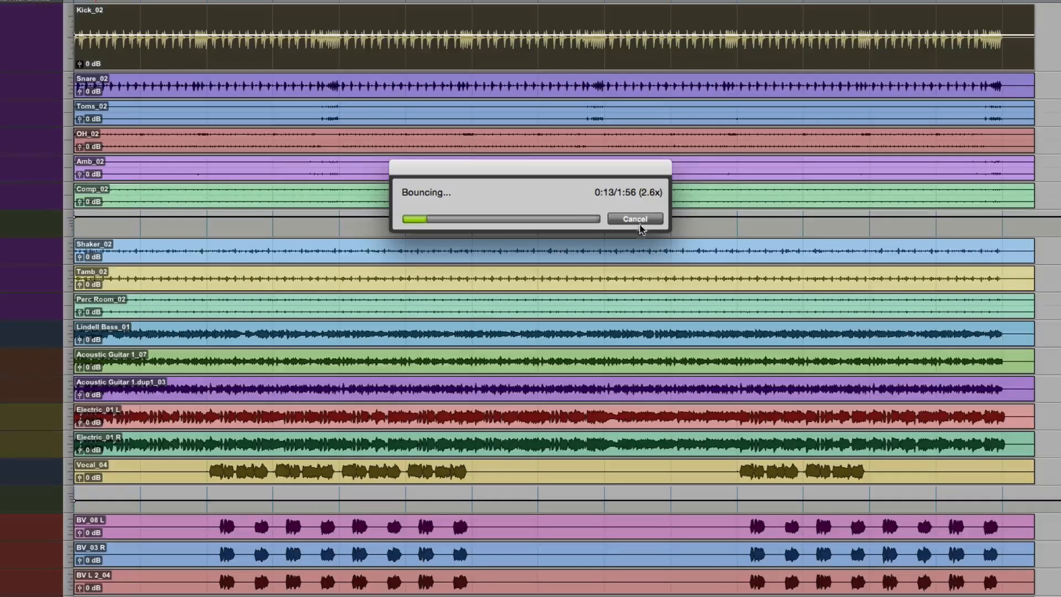
{"action": "left_click", "coordinate": [638, 222]}
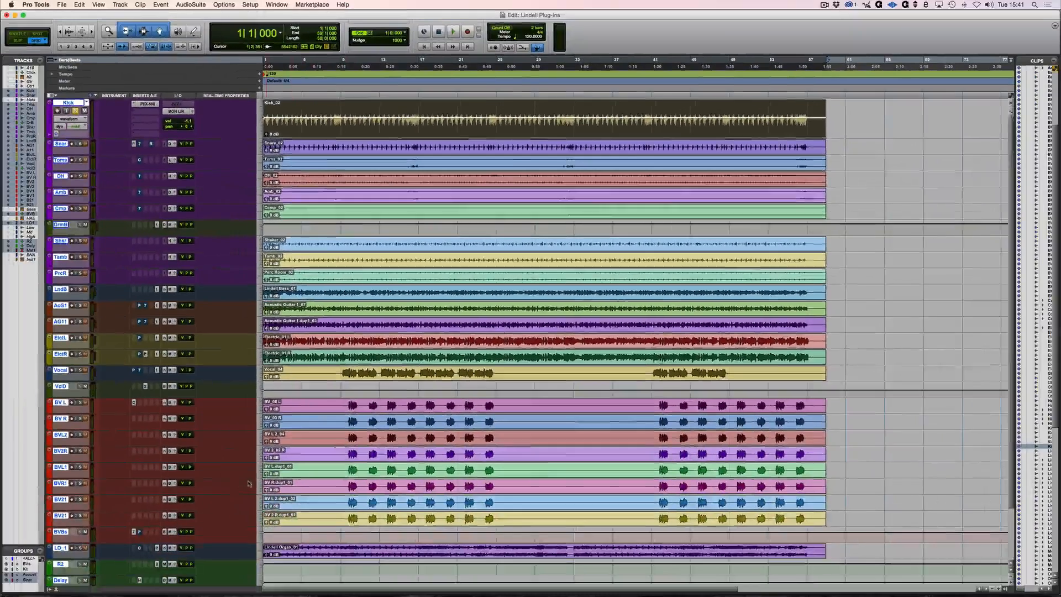
{"action": "scroll", "coordinate": [215, 488], "scroll_direction": "down", "scroll_amount": 3}
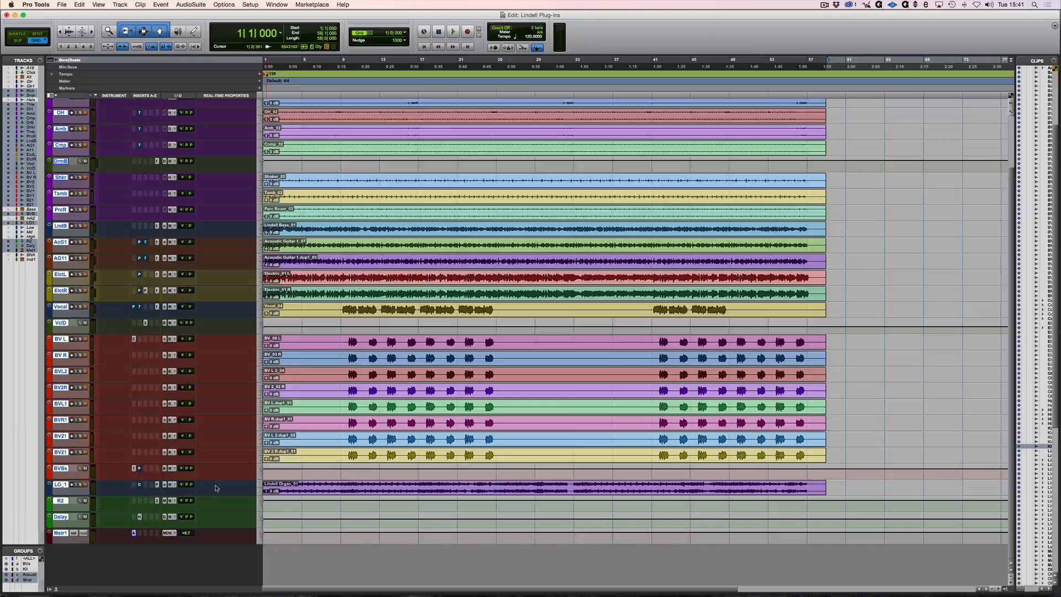
{"action": "scroll", "coordinate": [218, 492], "scroll_direction": "up", "scroll_amount": 3}
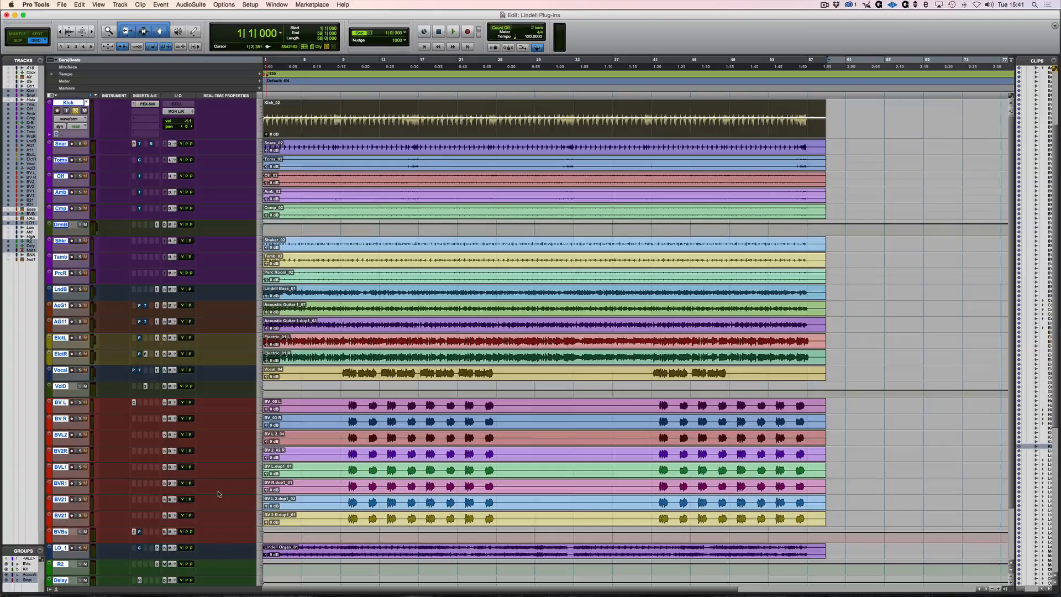